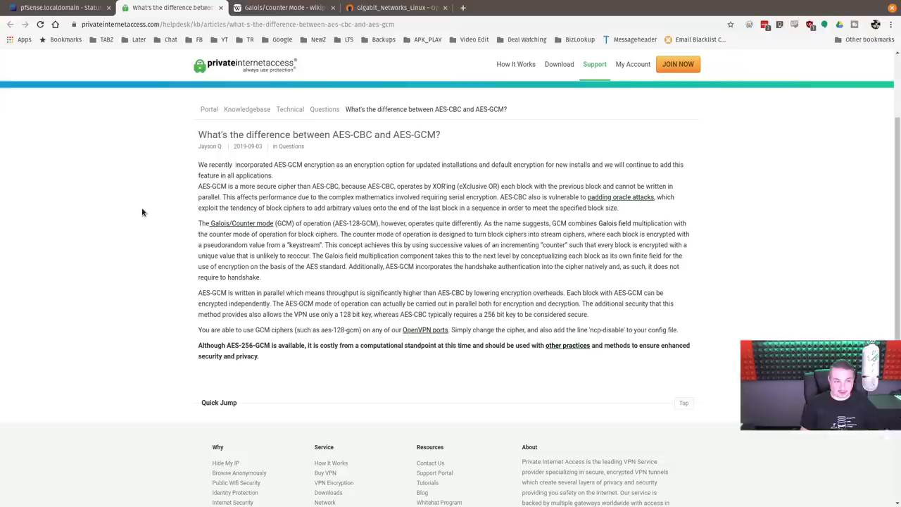
Leave the PIA AES-CBC vs AES-GCM article for the pfSense dashboard tab.
click(60, 7)
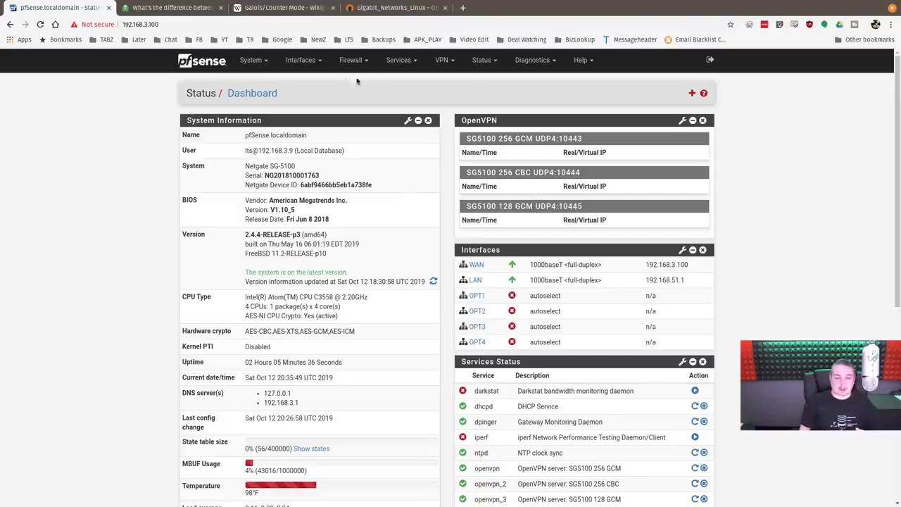
click(399, 60)
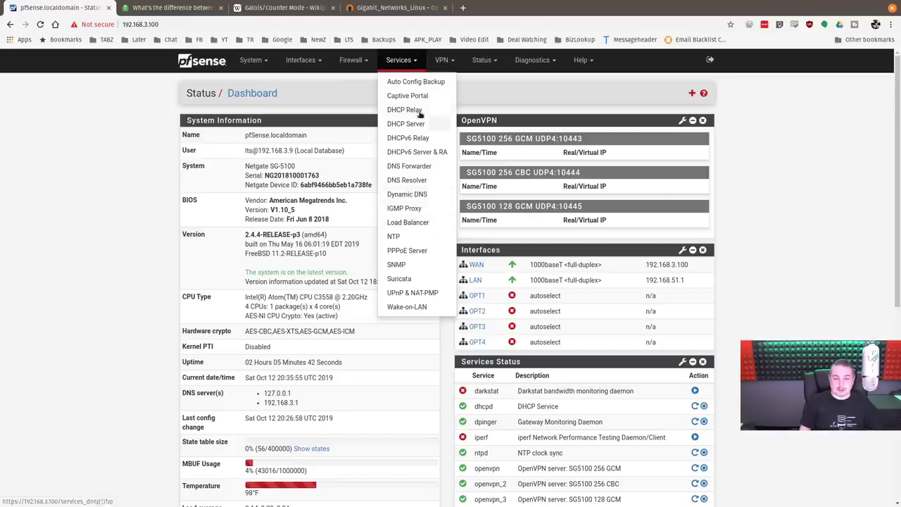
mouse_move(444, 60)
click(450, 138)
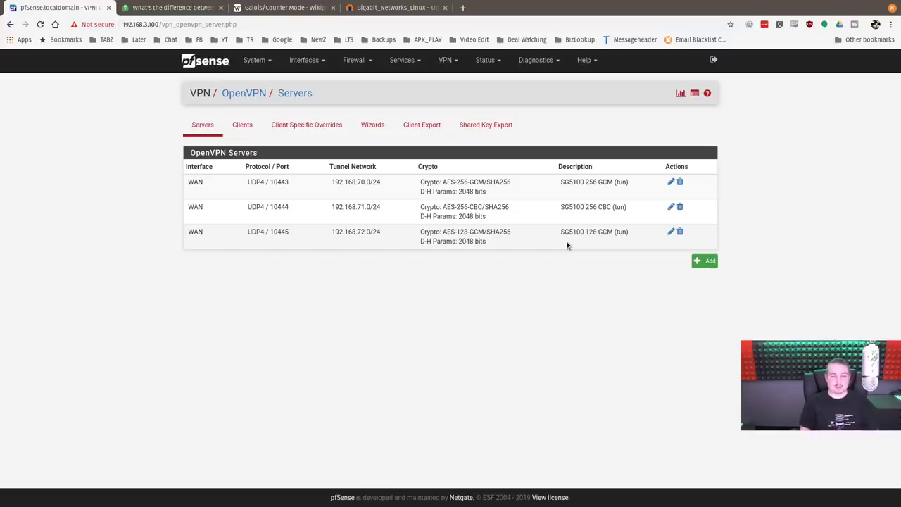
click(212, 62)
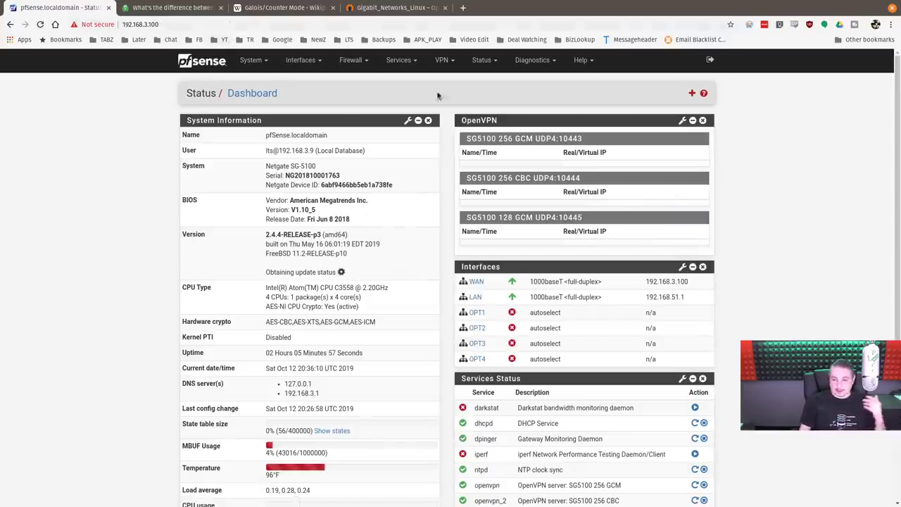
click(169, 7)
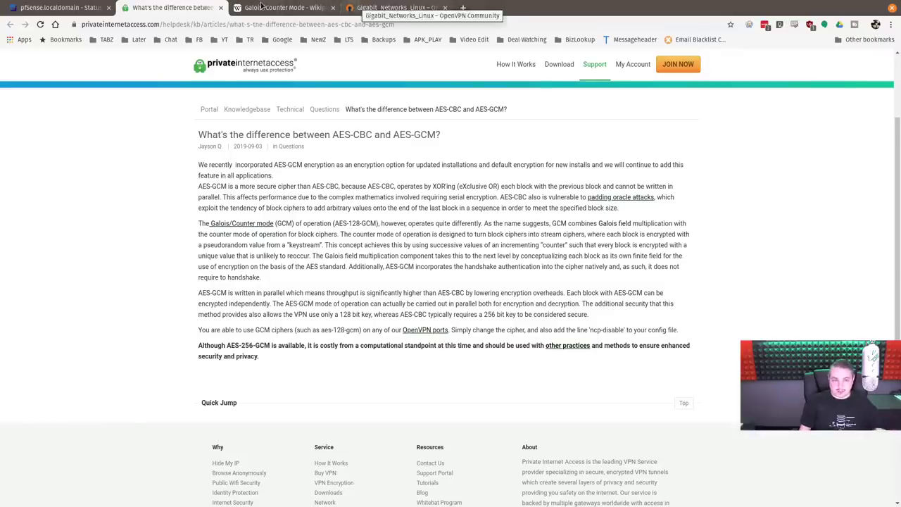
click(275, 7)
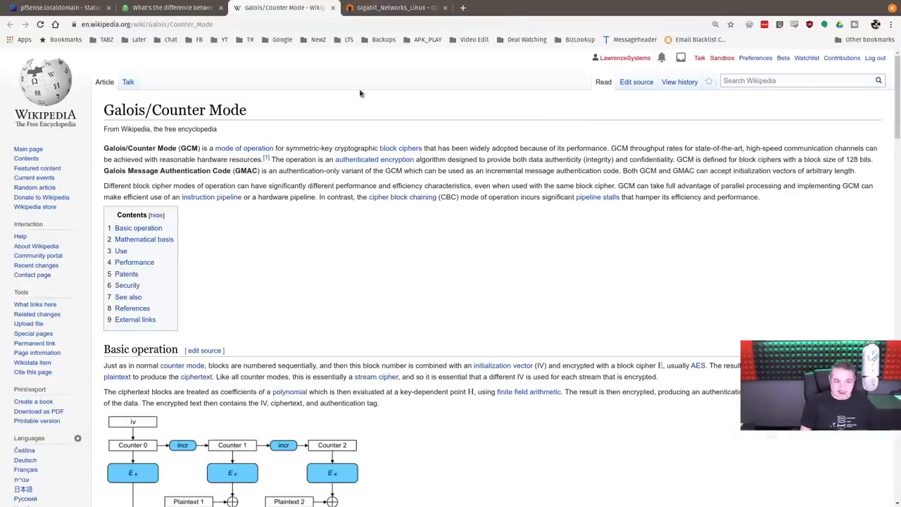
click(172, 7)
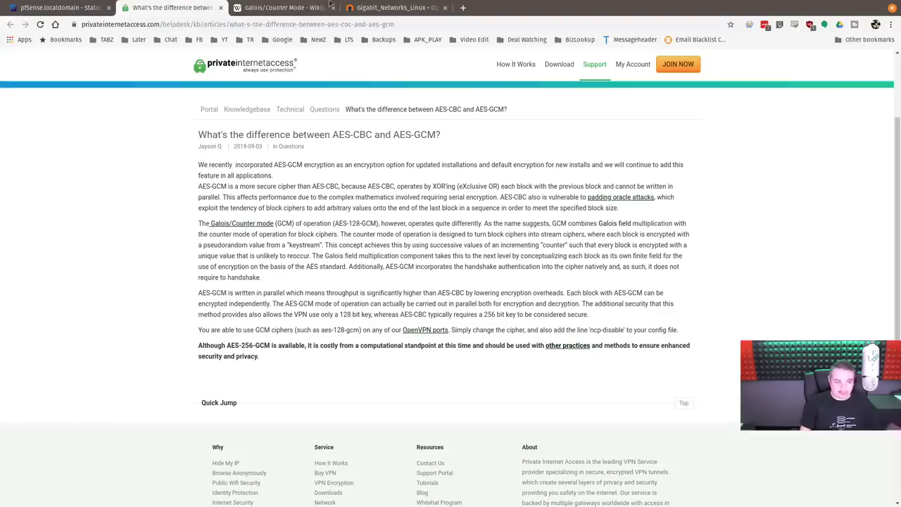
click(281, 7)
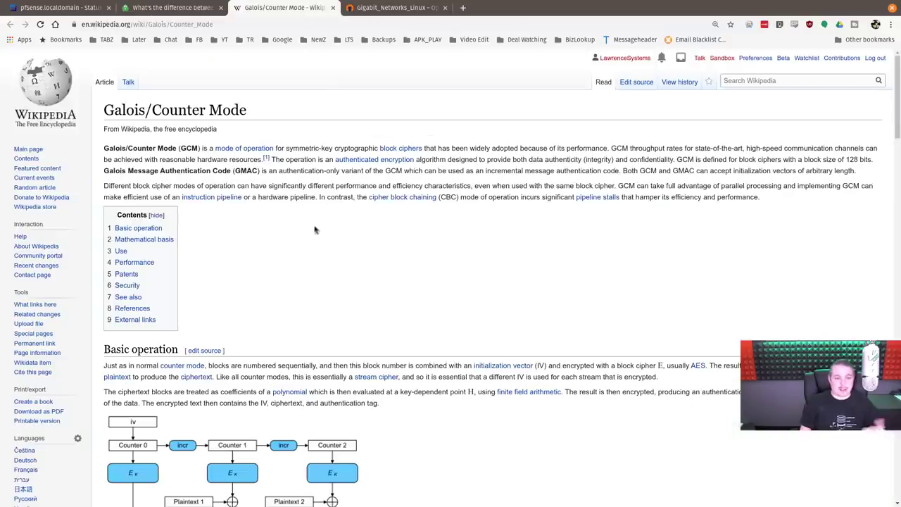
click(170, 8)
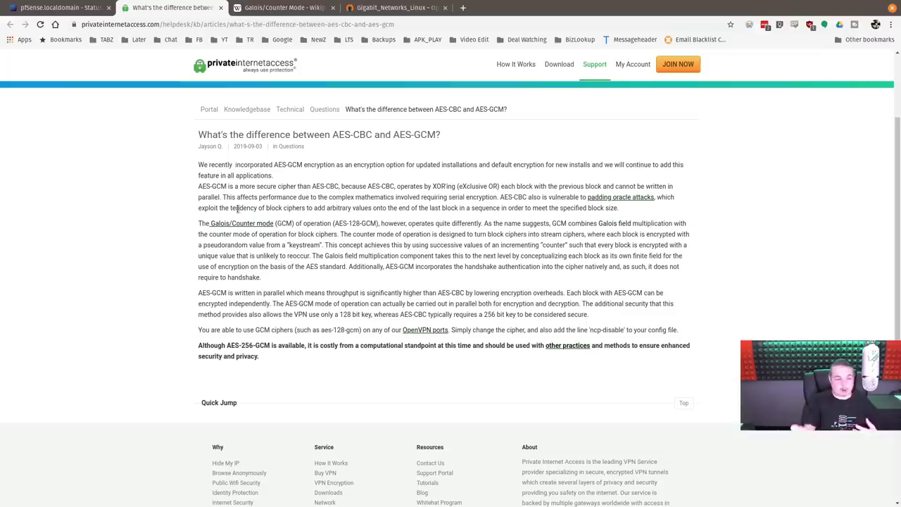
click(369, 7)
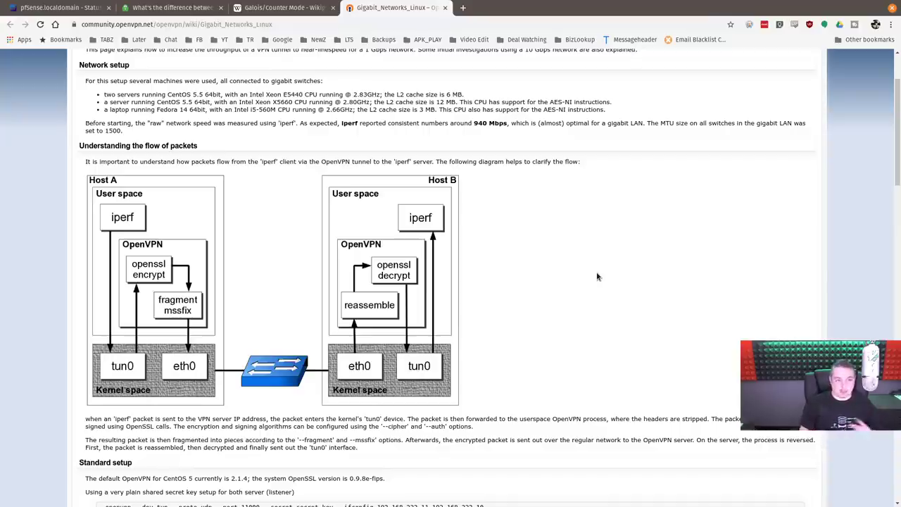
click(65, 5)
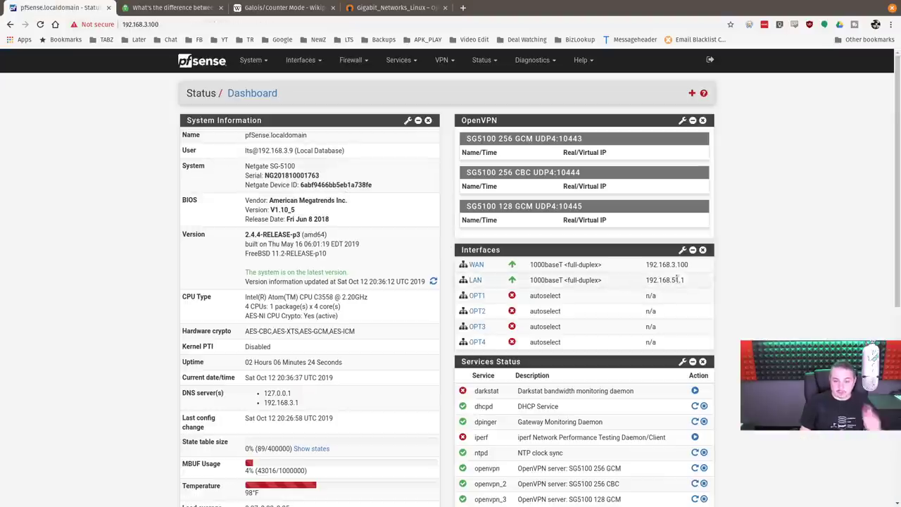
drag(648, 265, 686, 266)
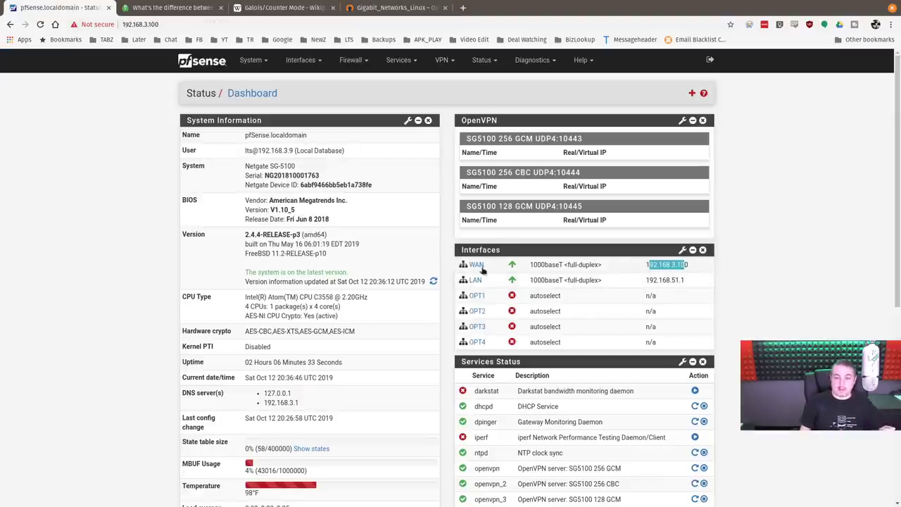
click(643, 267)
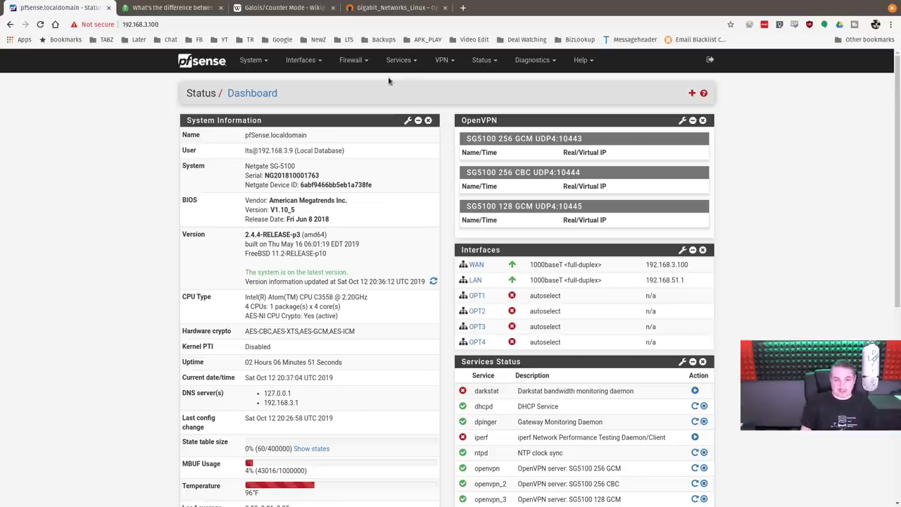
Find the Kali Pi lease 192.168.51.14 in DHCP leases, then view its SSH and iPerf port forwards.
click(441, 60)
click(398, 59)
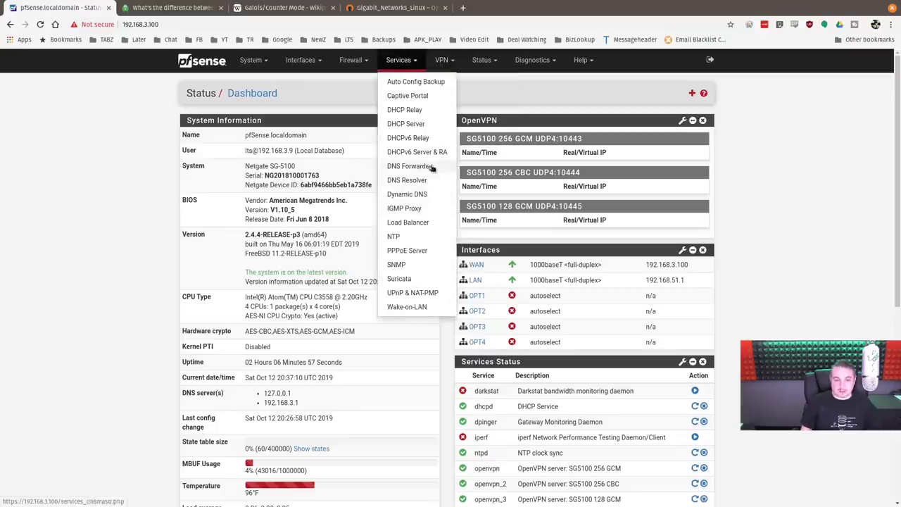
click(407, 124)
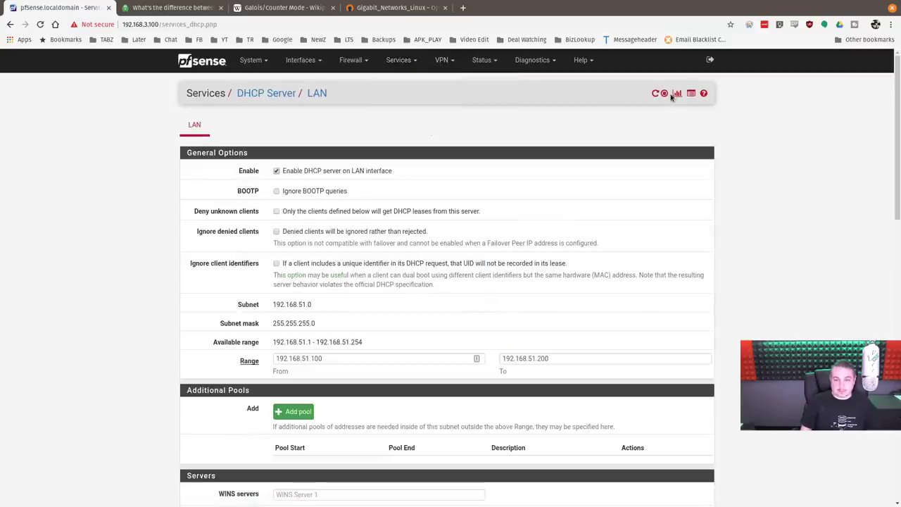
click(676, 92)
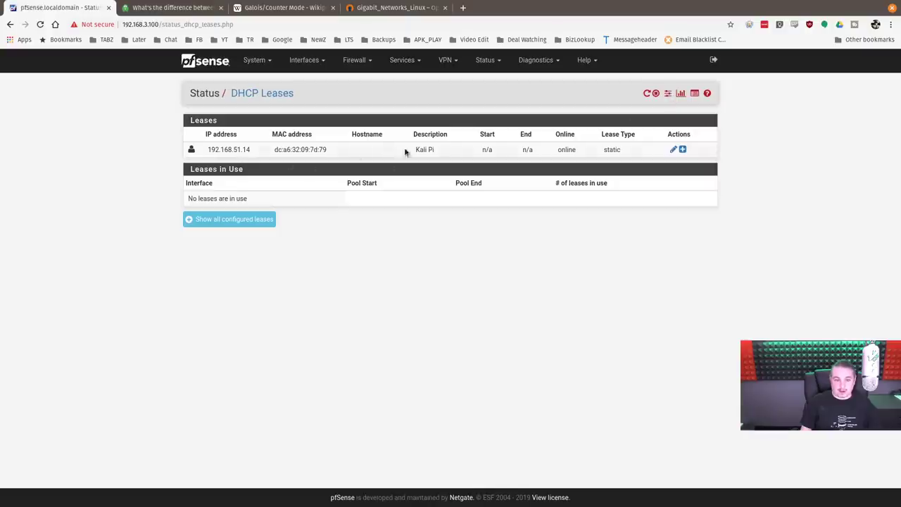
drag(206, 150, 246, 149)
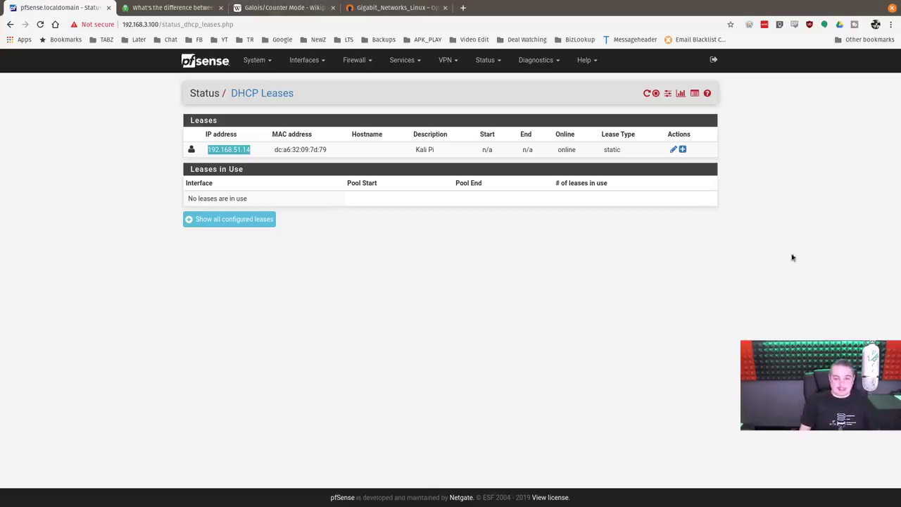
click(355, 60)
click(365, 99)
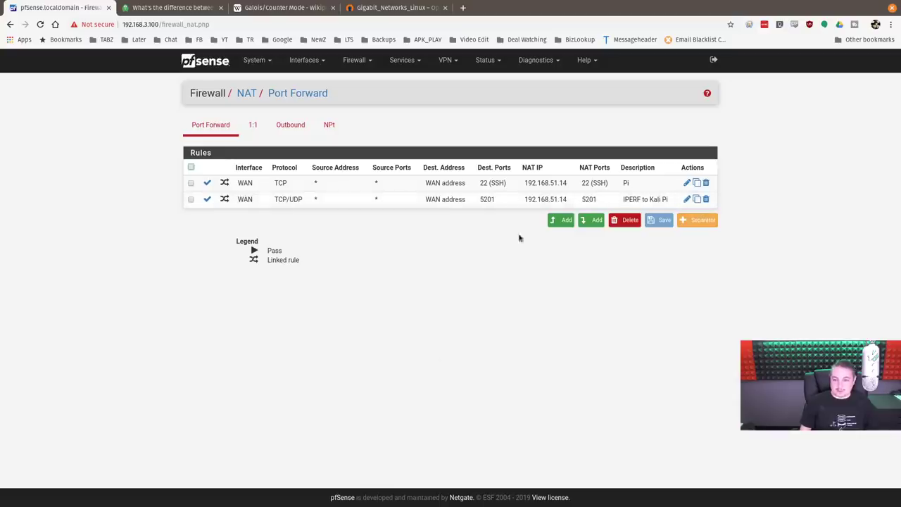
List the laptop's network addresses in tmux and pick out 192.168.3.9.
key(super)
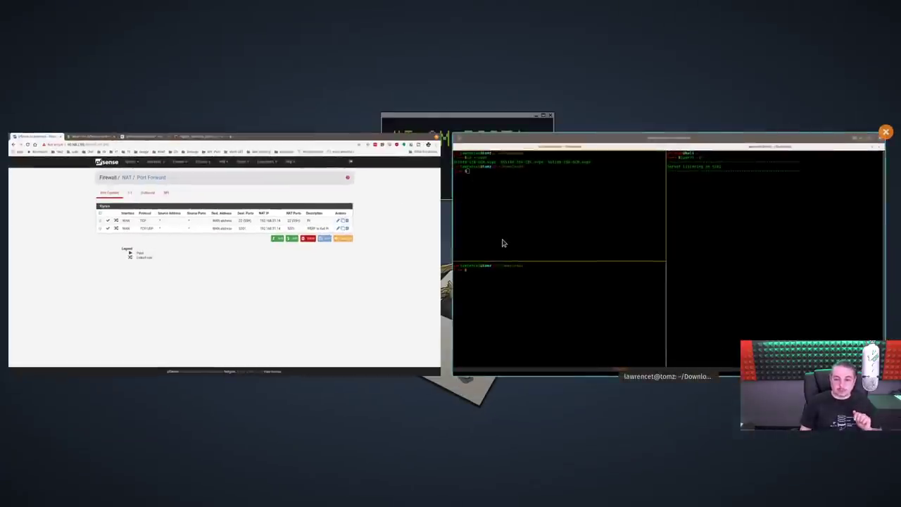
click(502, 243)
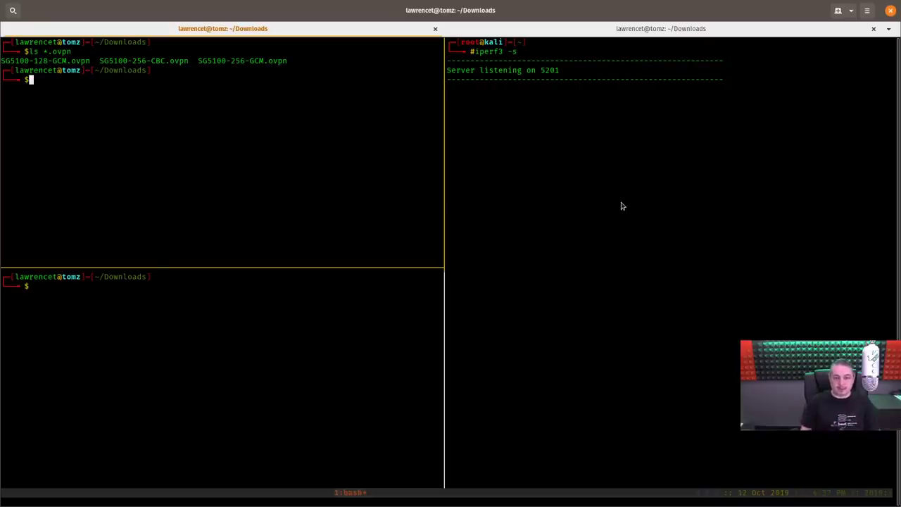
click(245, 367)
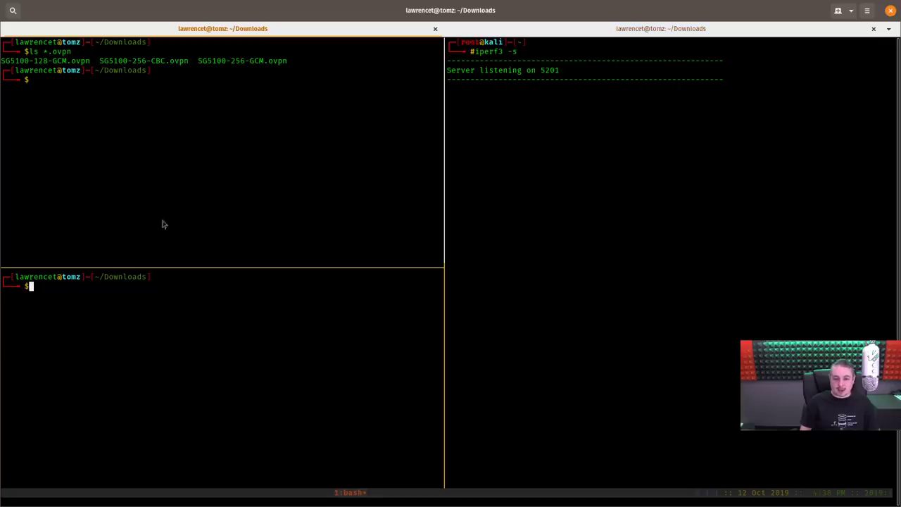
text(ip a)
key(Return)
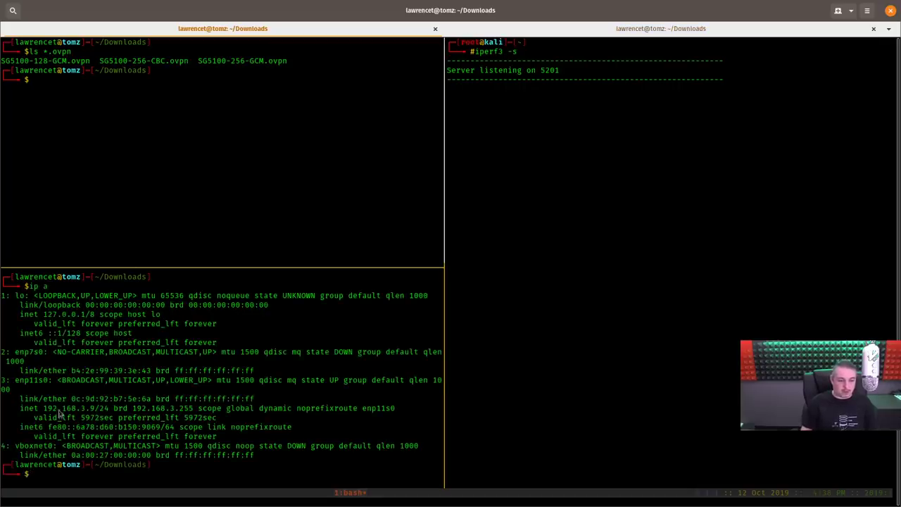
drag(44, 408, 99, 408)
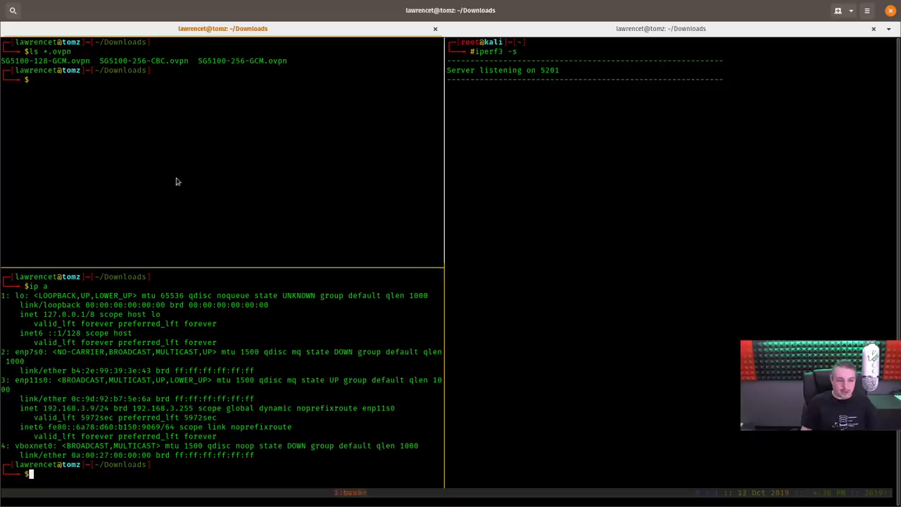
Ping 192.168.51.14 without VPN, which shows 100% packet loss.
click(207, 180)
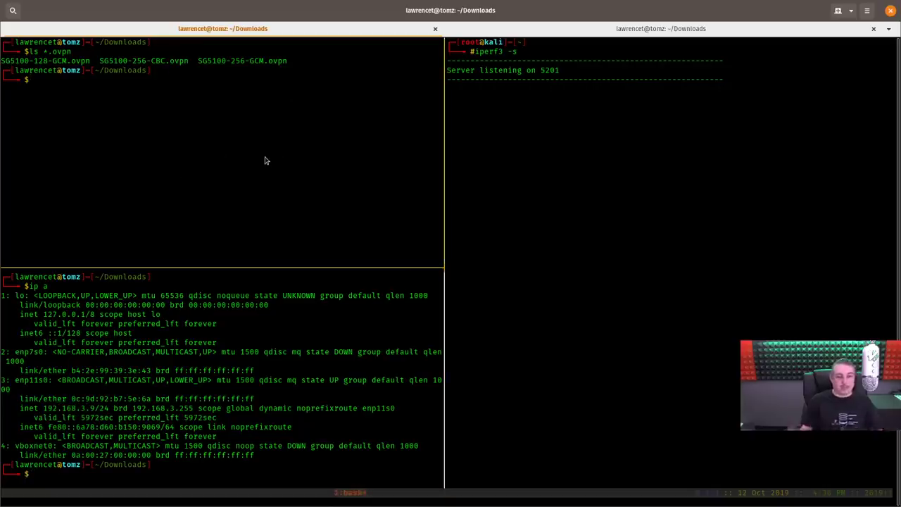
click(291, 386)
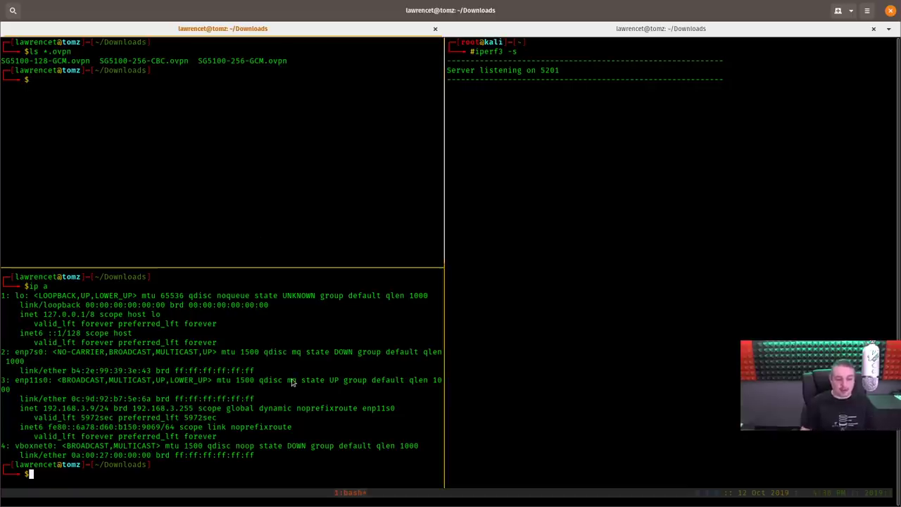
text(ping 19)
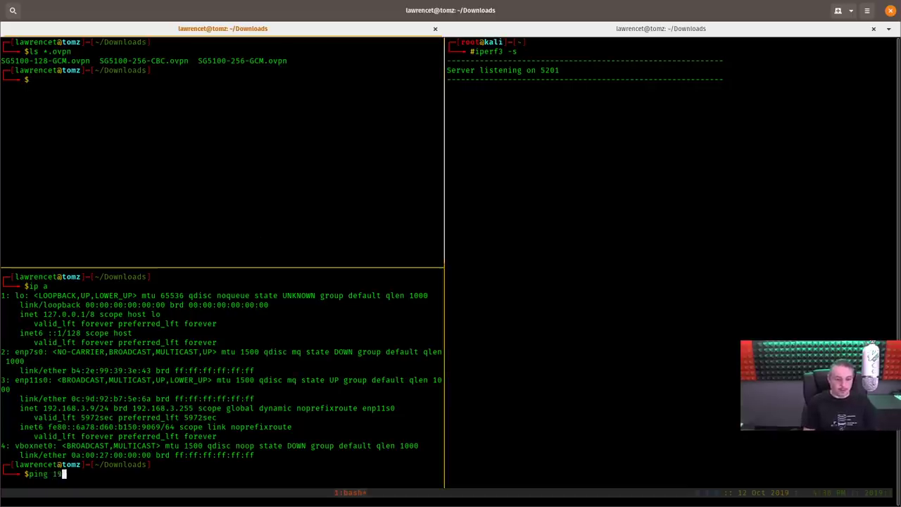
text(2.168)
key(BackSpace)
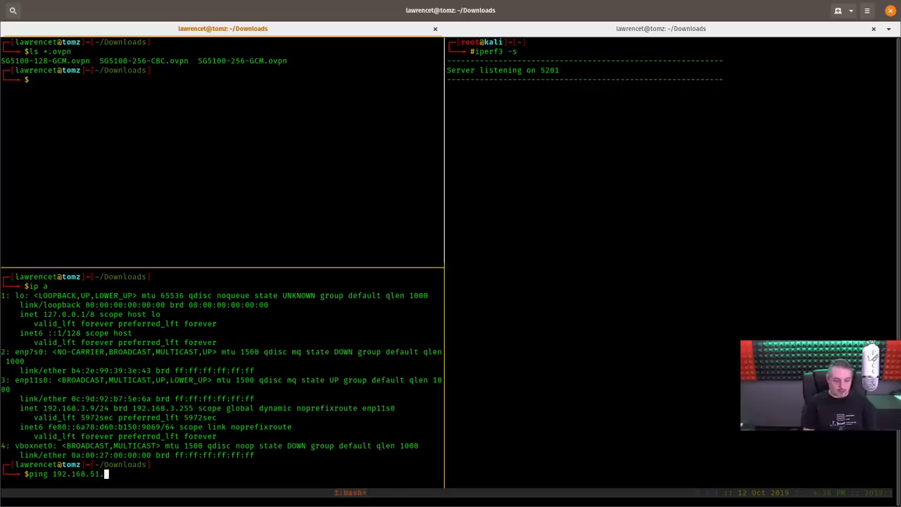
text(14)
key(Return)
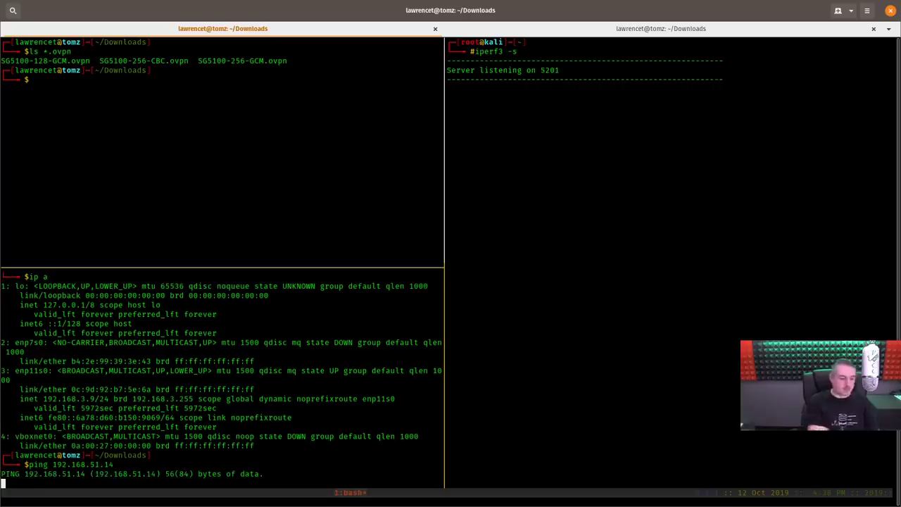
key(ctrl+c)
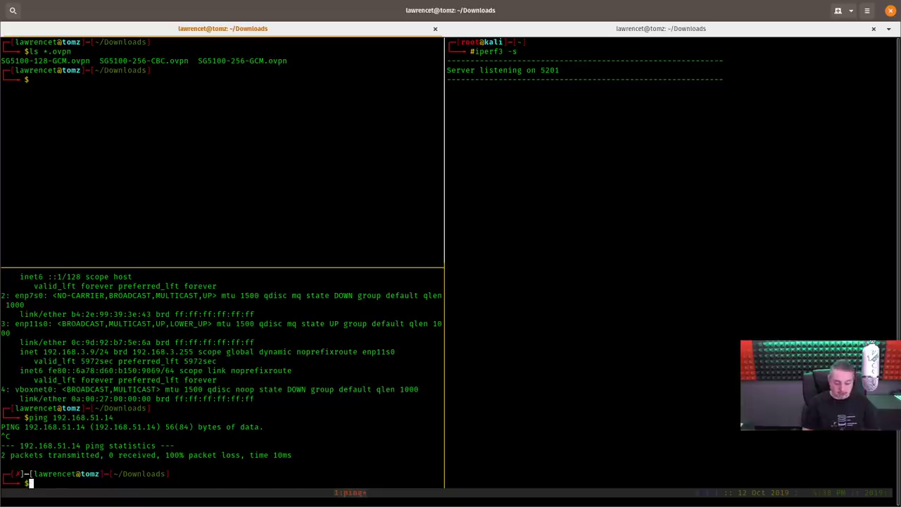
text(iperf3 -c 19)
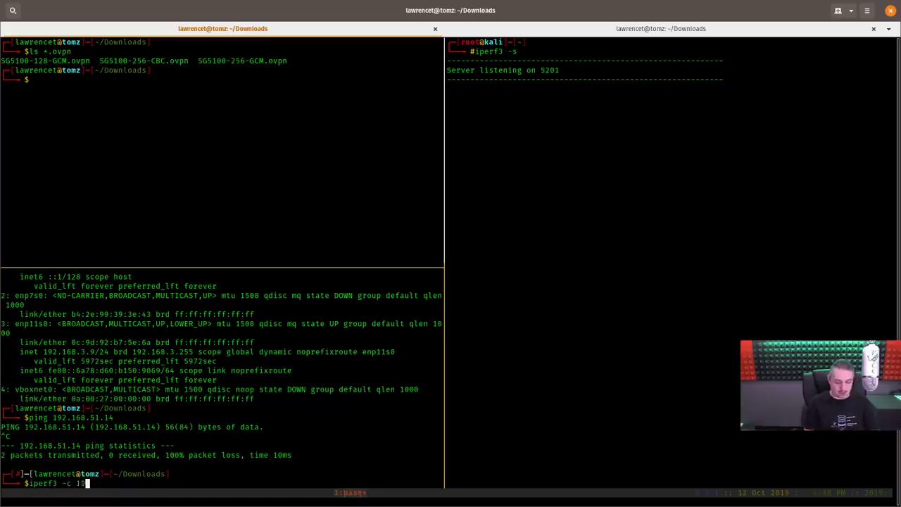
text(2.168.3.100)
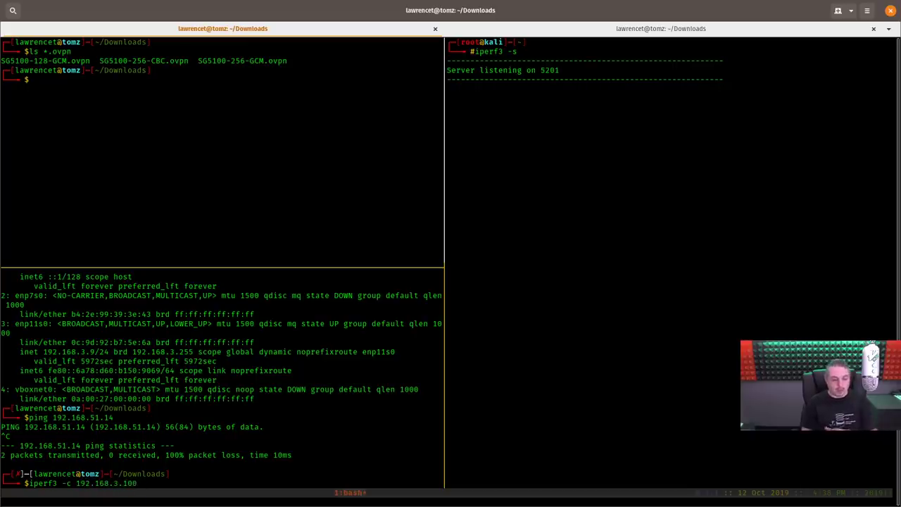
Run a no-VPN baseline iperf3 test to 192.168.3.100, which reaches about 940 Mbits/sec.
key(Return)
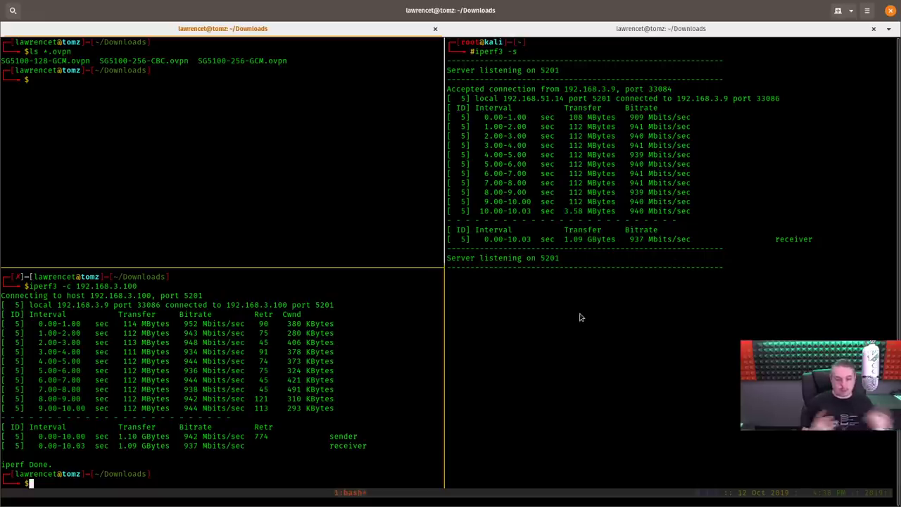
click(145, 171)
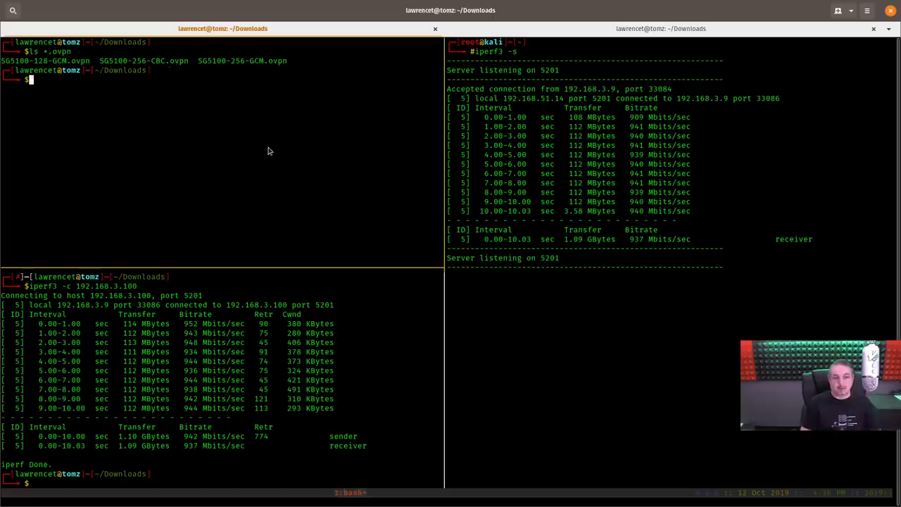
text(.)
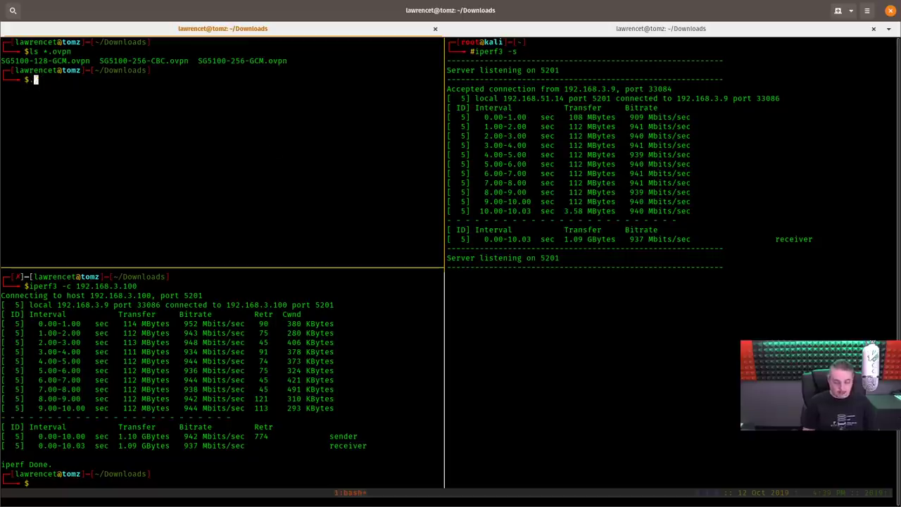
text(/do open)
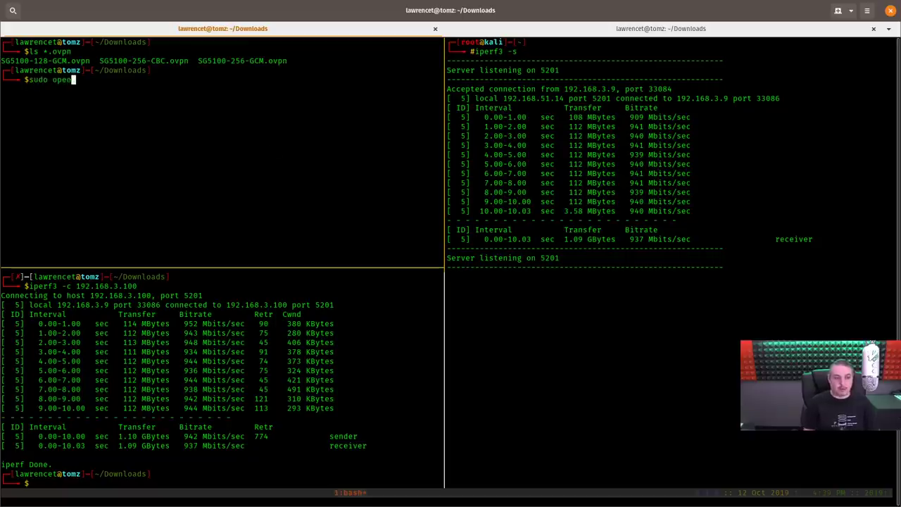
text(pn SG)
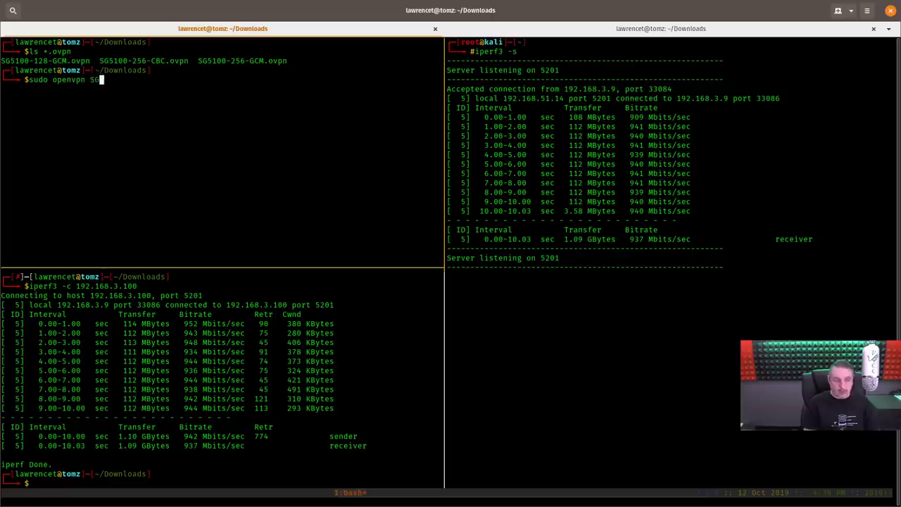
Connect OpenVPN with SG5100-256-CBC.ovpn and log in with the VPN username and password.
key(Tab)
key(Tab)
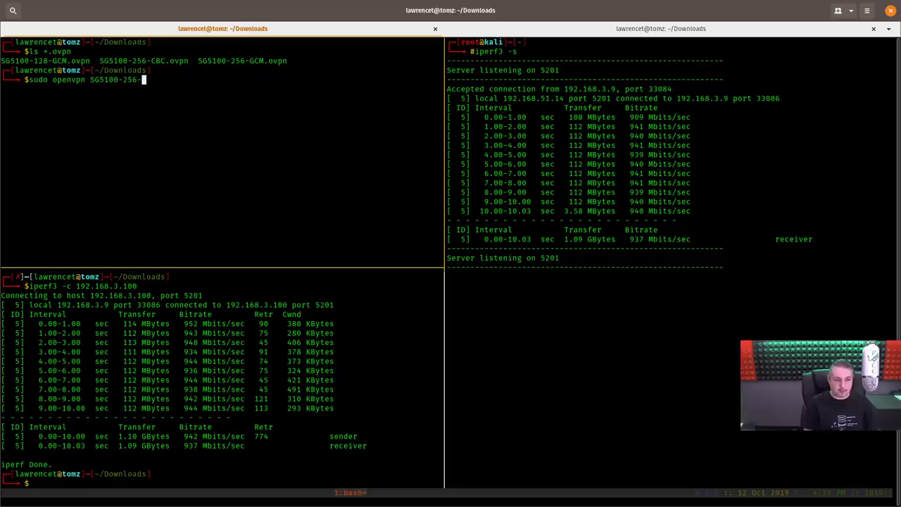
text(C)
key(Tab)
key(Return)
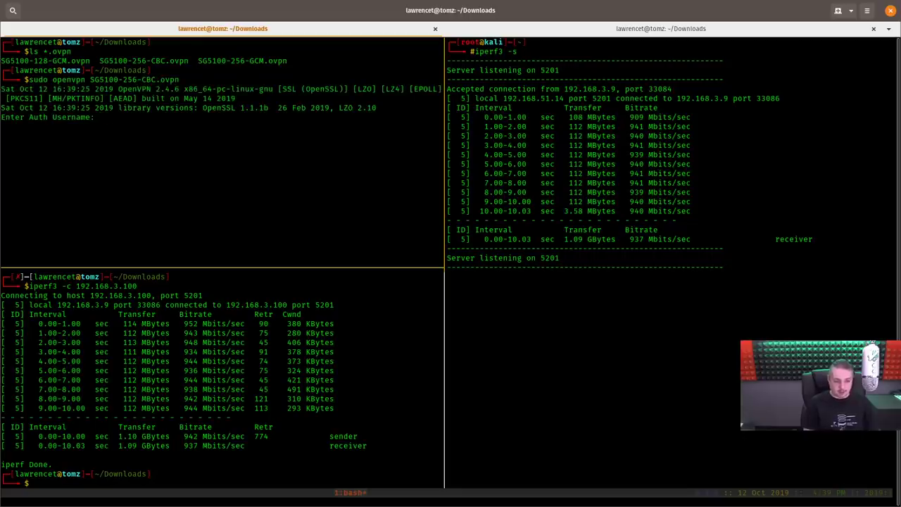
text(s)
key(Return)
text(******)
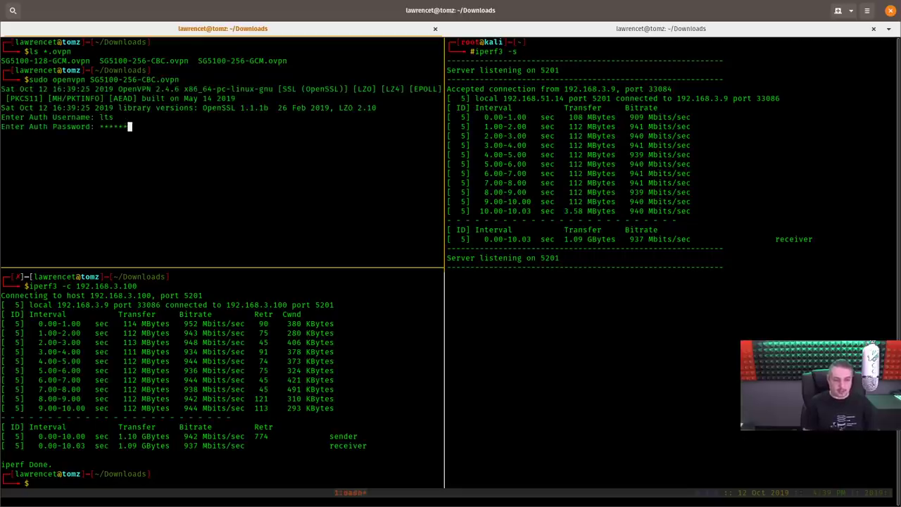
key(Return)
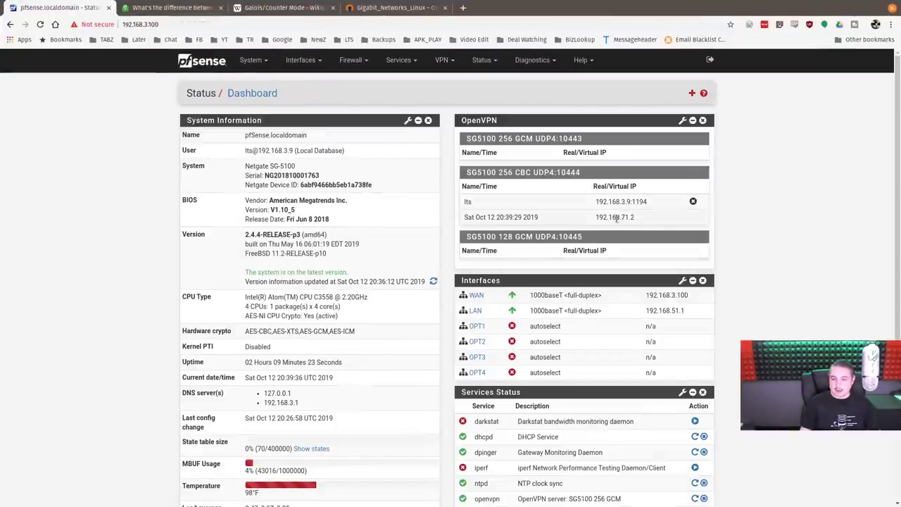
Check the dashboard OpenVPN widget for the CBC client at 192.168.71.2, with a glance at the OpenVPN wiki.
drag(631, 202, 600, 202)
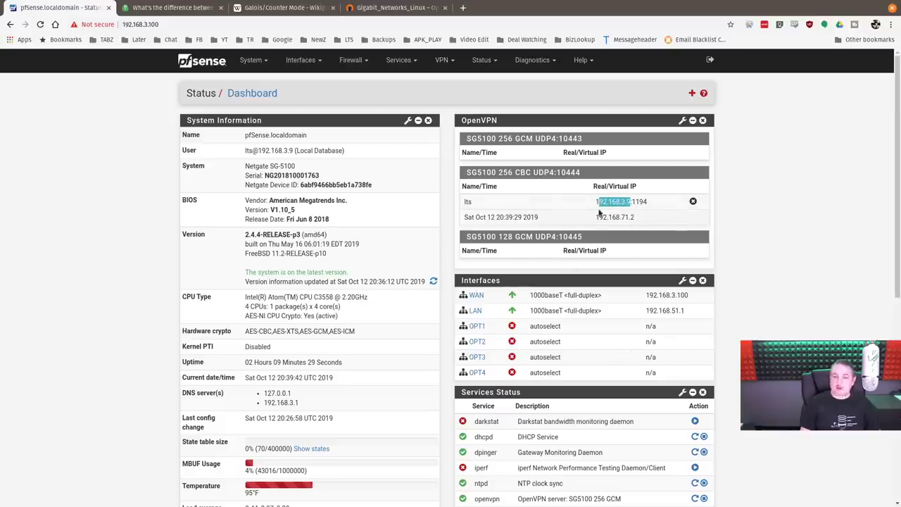
click(394, 7)
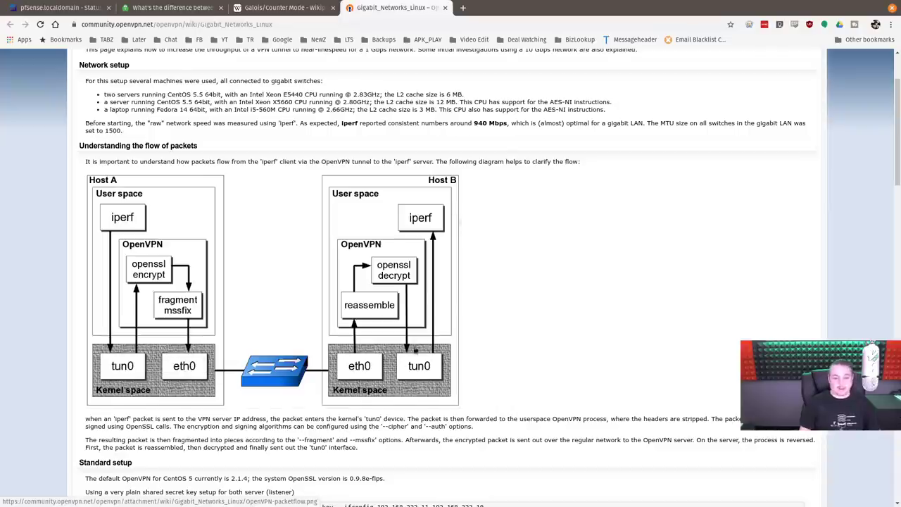
key(ctrl+Tab)
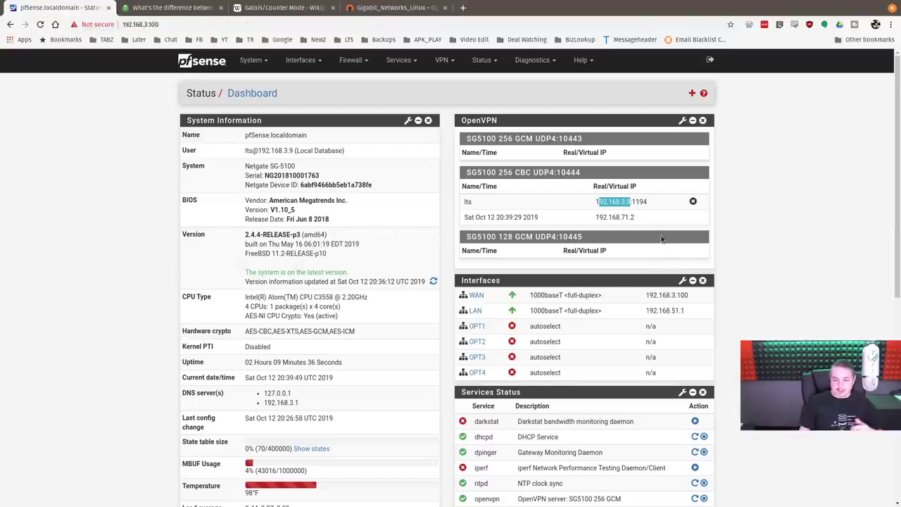
click(765, 219)
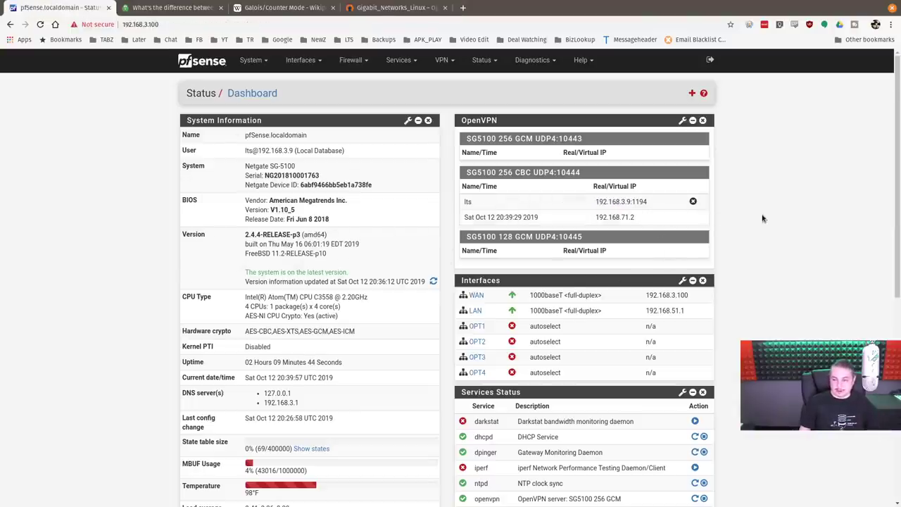
Confirm 192.168.51.14 now answers pings through the CBC tunnel.
key(super)
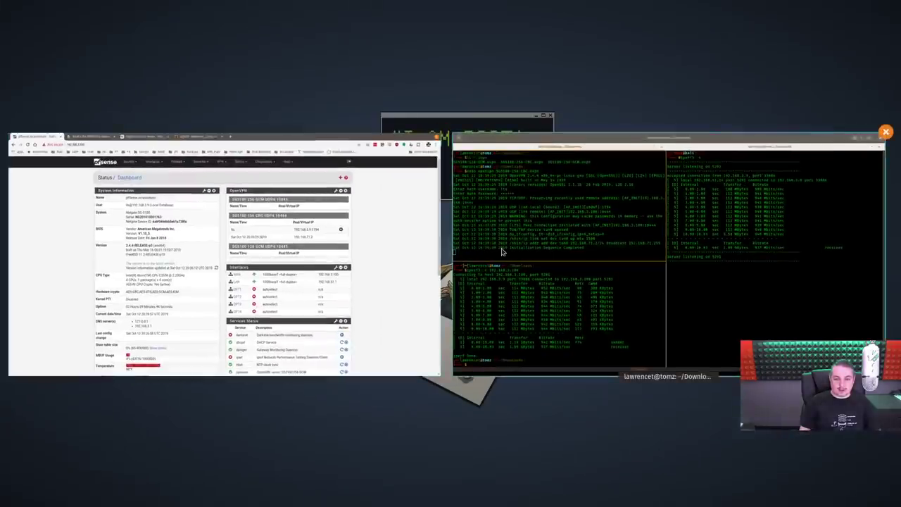
click(501, 254)
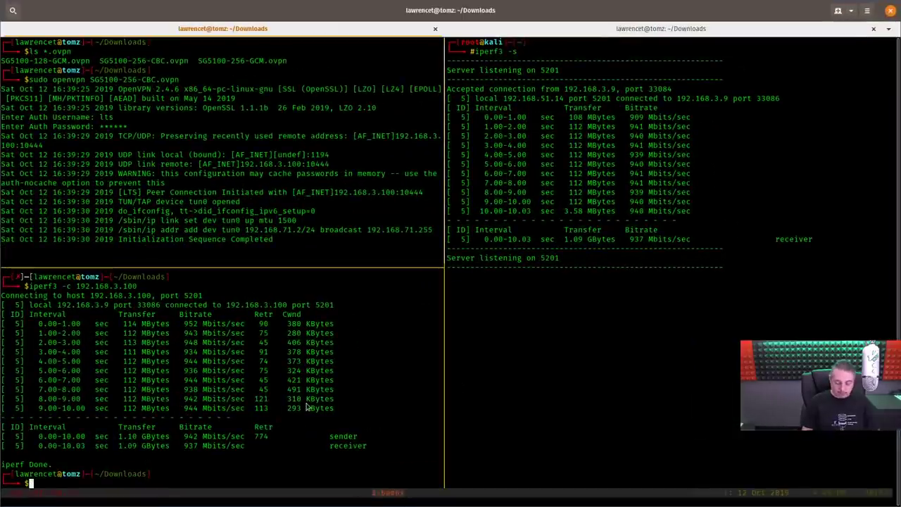
text(ping 192.168.51.14)
key(Return)
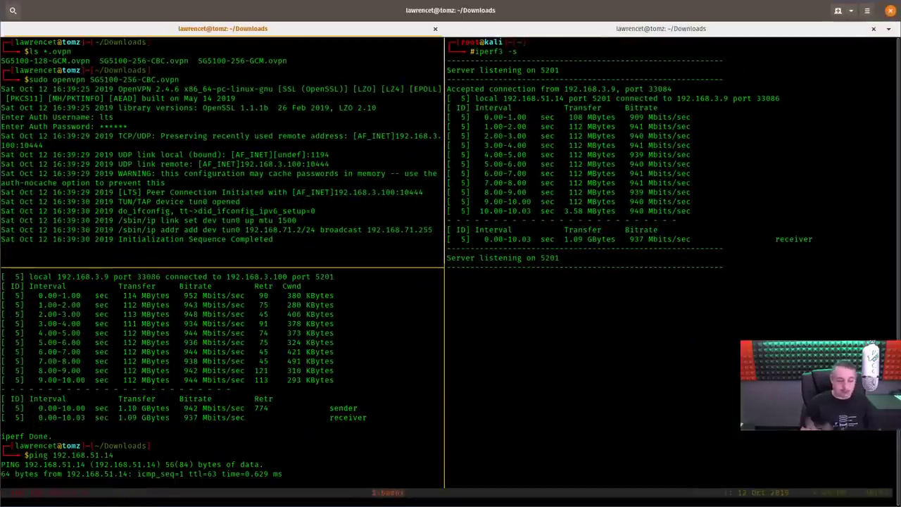
key(ctrl+c)
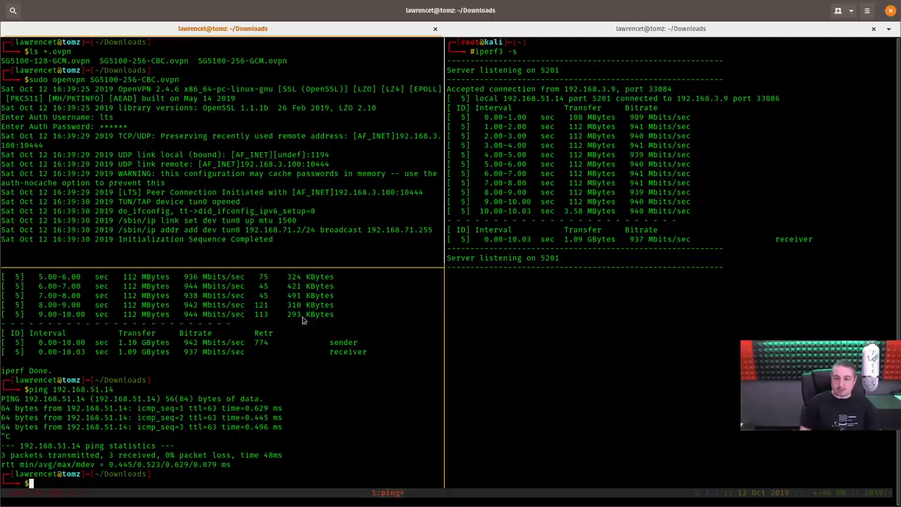
Run iperf3 to 192.168.51.14 twice over the CBC tunnel, reaching about 218 Mbits/sec.
key(Up)
key(Up)
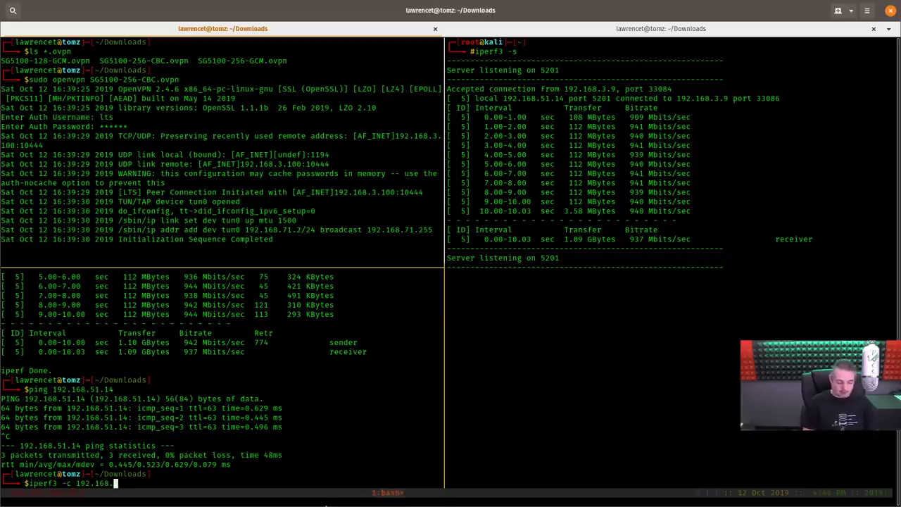
text(51.14)
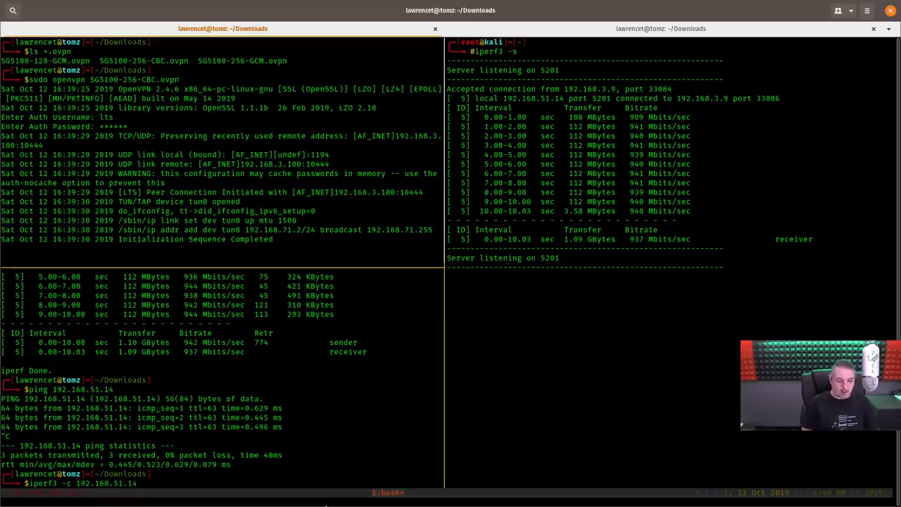
key(Return)
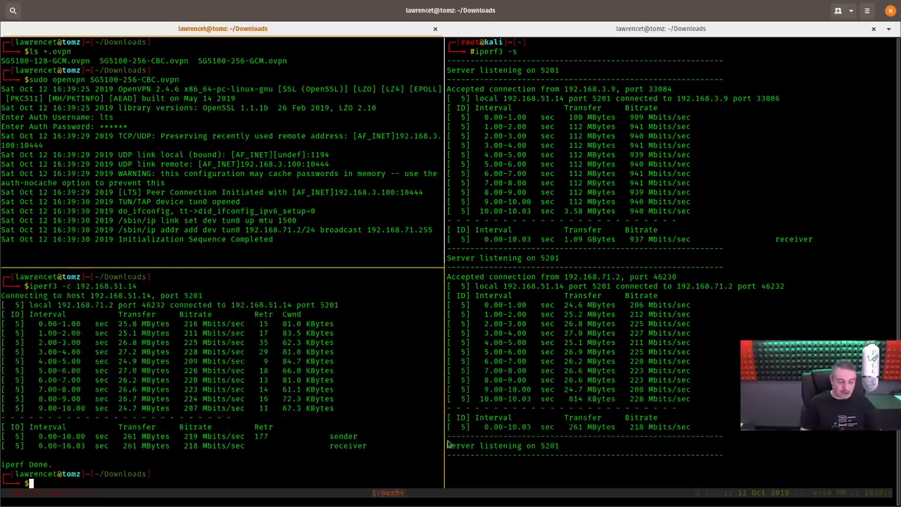
key(Up)
key(Return)
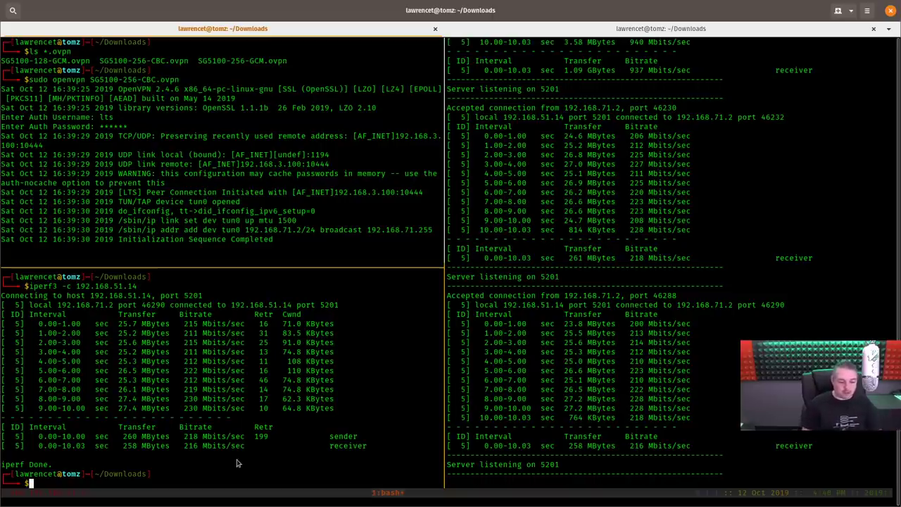
click(306, 240)
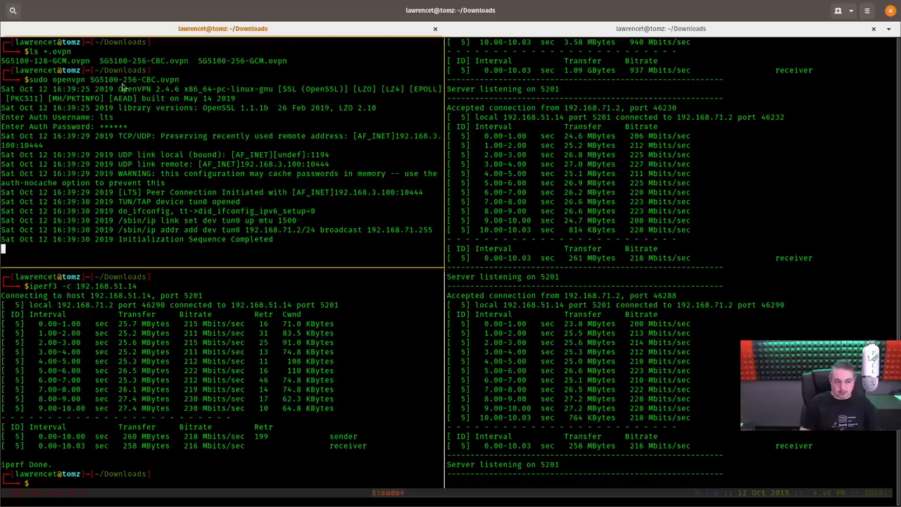
Stop the CBC OpenVPN client and disconnect its session on the pfSense dashboard.
key(ctrl+c)
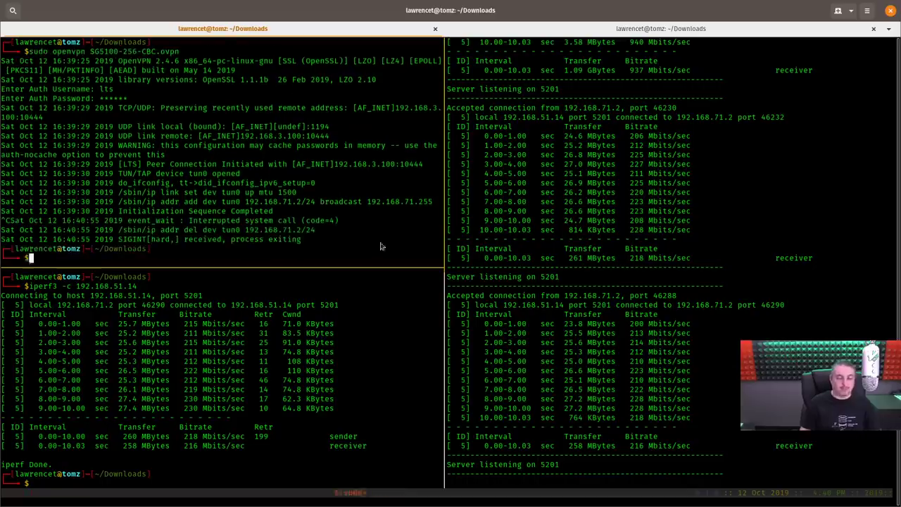
key(super)
click(331, 218)
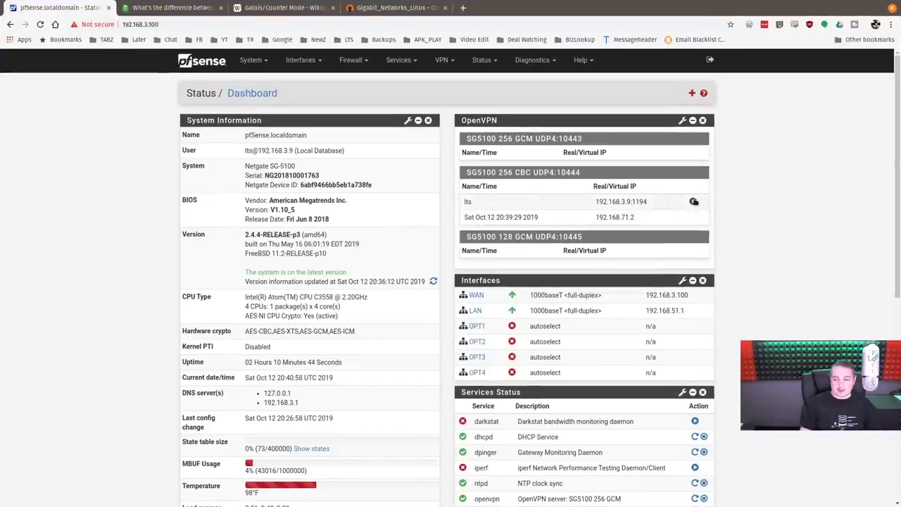
click(693, 202)
key(super)
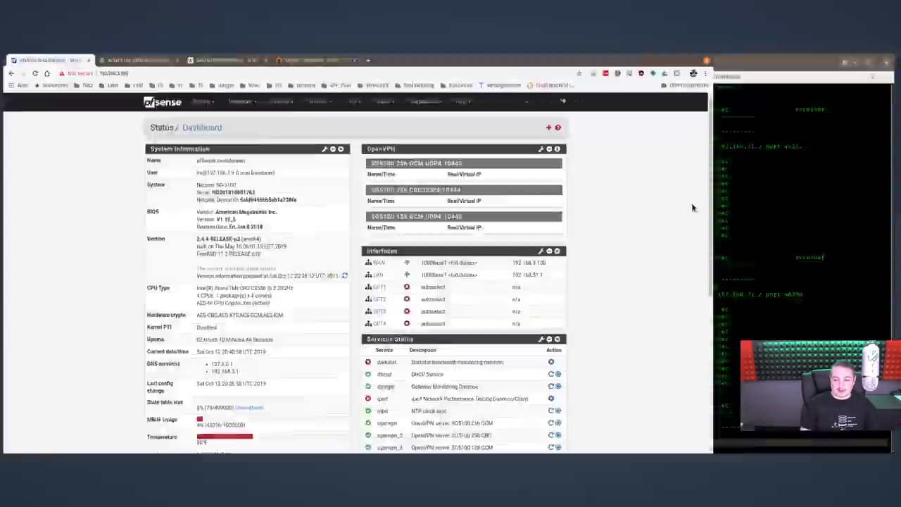
click(451, 233)
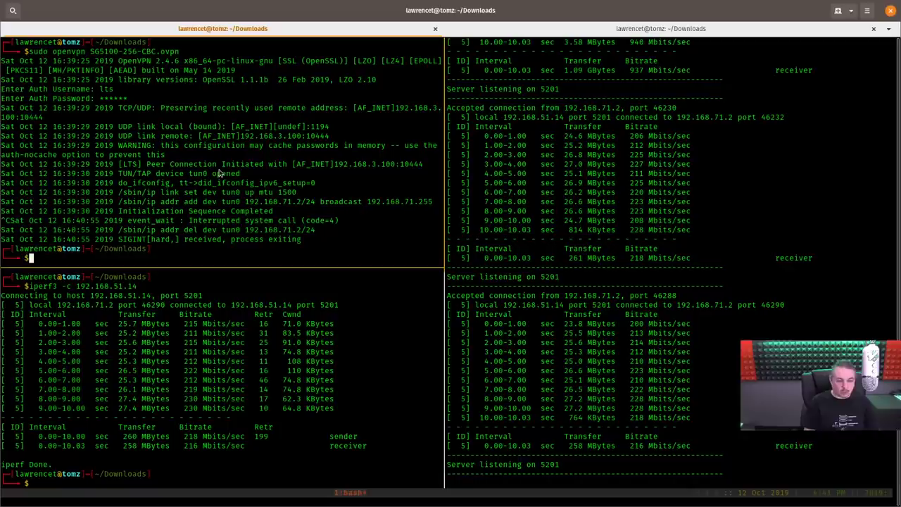
Reconnect OpenVPN with the SG5100-256-GCM profile, giving tun0 address 192.168.70.2.
key(Up)
key(BackSpace)
key(BackSpace)
key(BackSpace)
key(BackSpace)
key(BackSpace)
key(BackSpace)
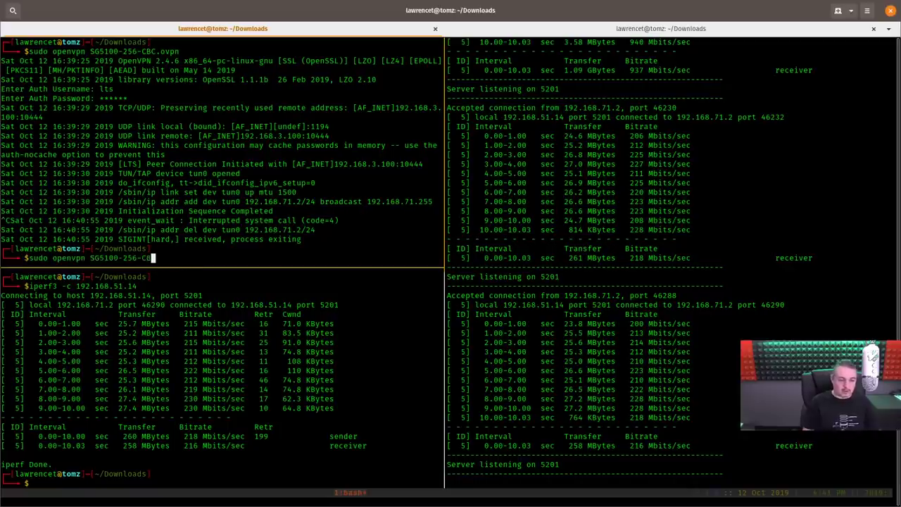
text(CM.ovpn)
key(Tab)
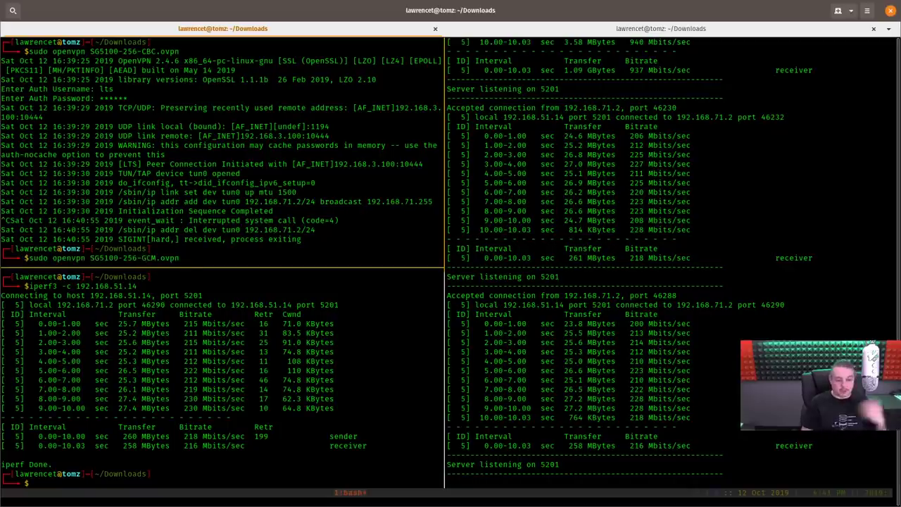
key(Return)
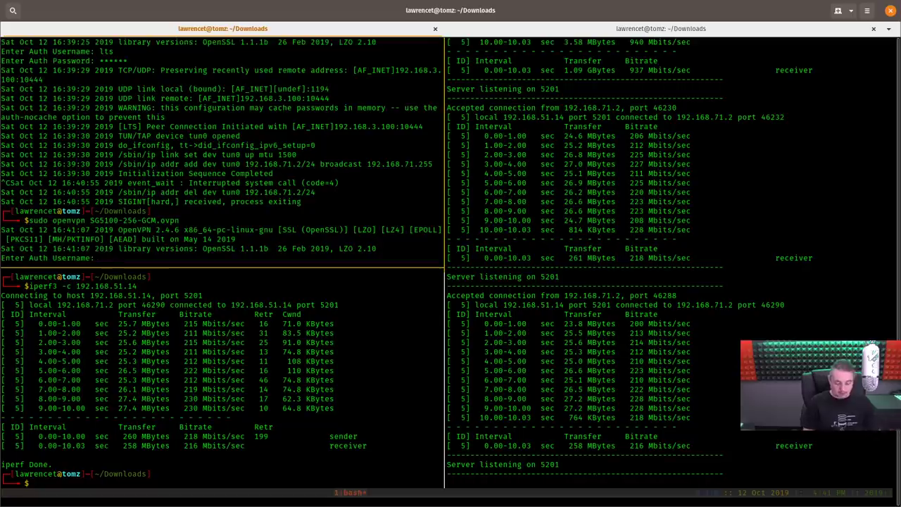
text(lts)
key(Return)
text(******)
key(Return)
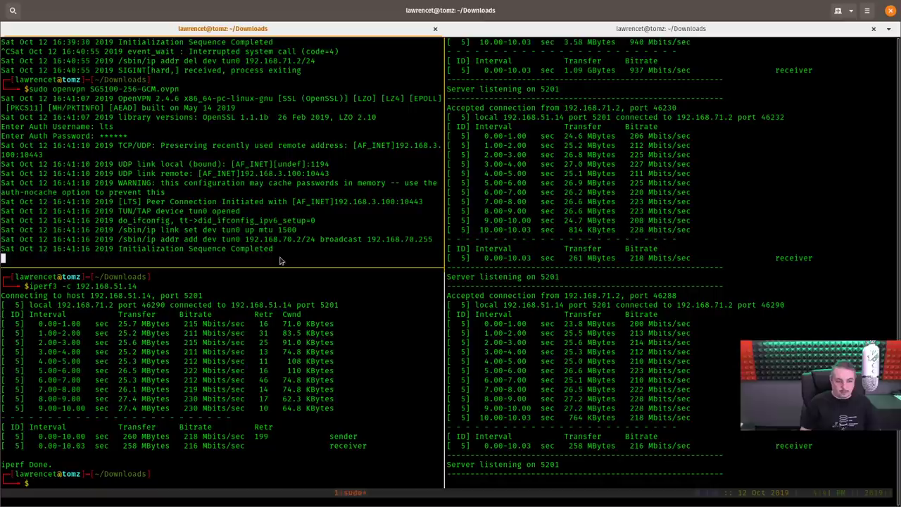
click(244, 368)
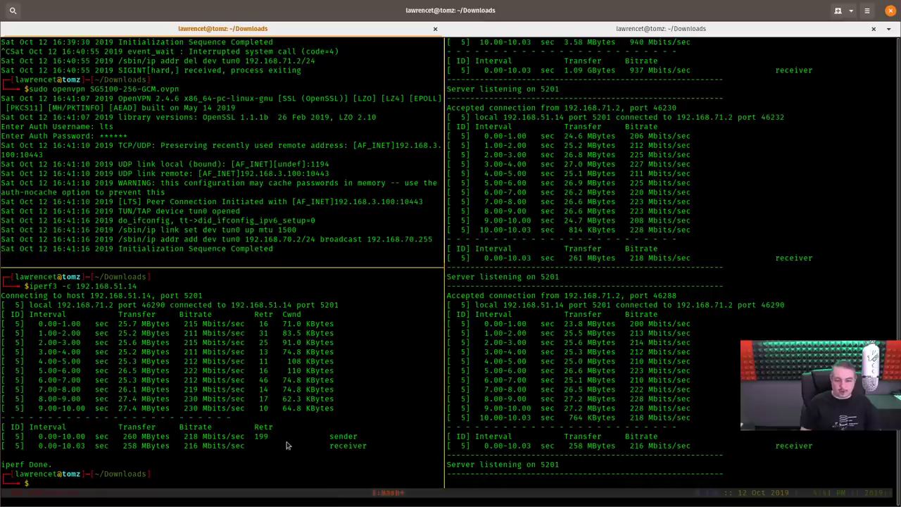
Run iperf3 three times over the 256-GCM tunnel (about 299–313 Mbits/sec), then stop OpenVPN.
key(Up)
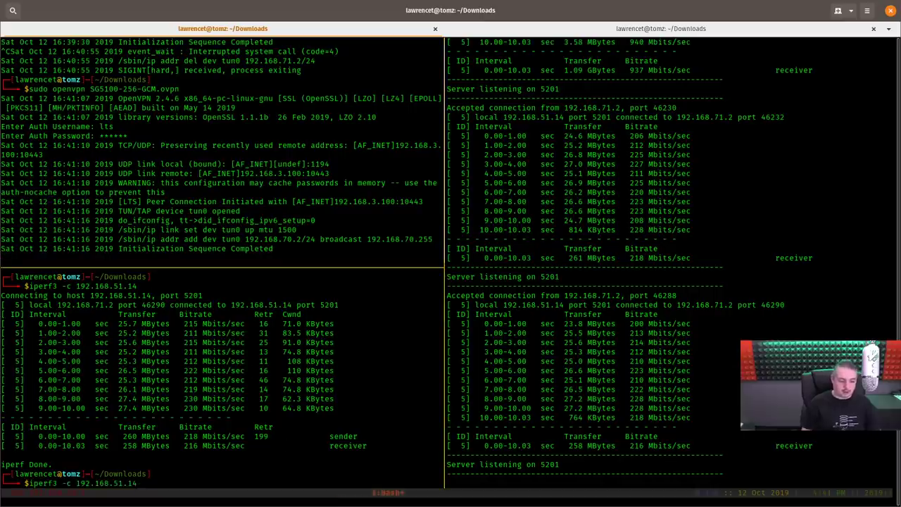
key(Return)
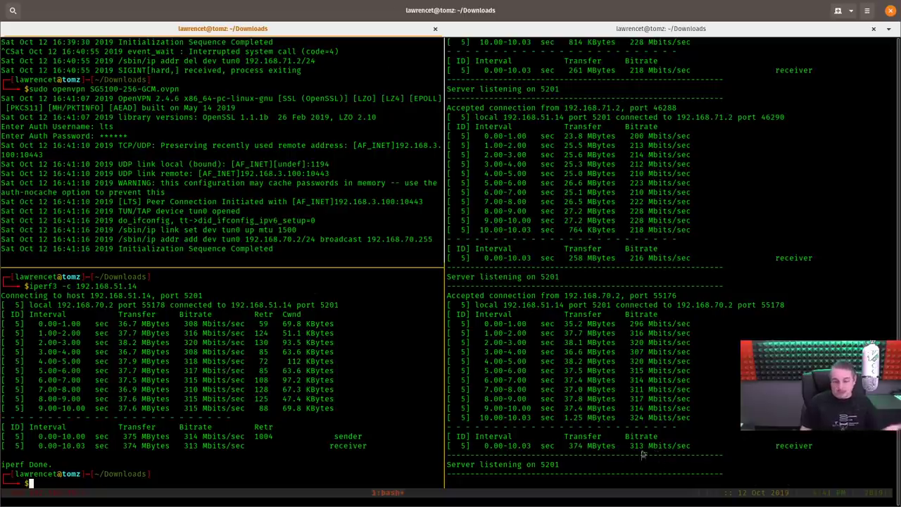
key(Up)
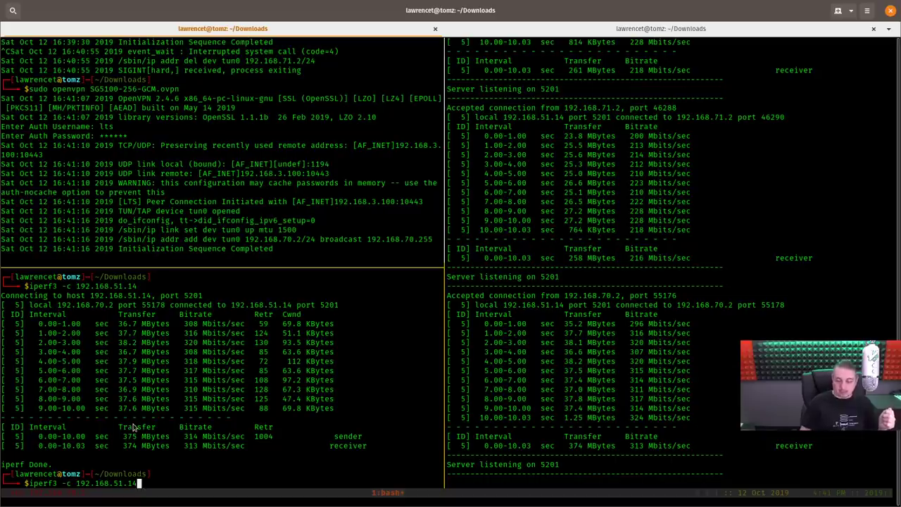
key(Return)
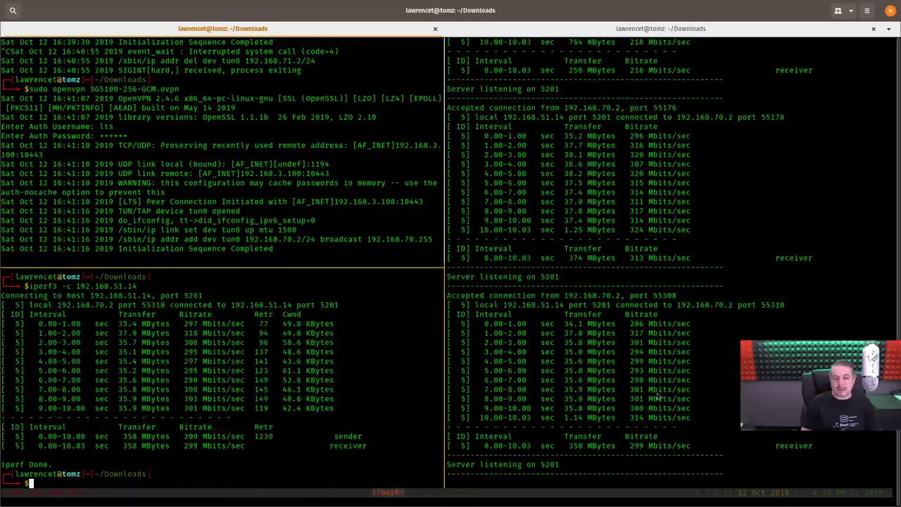
key(Up)
key(Return)
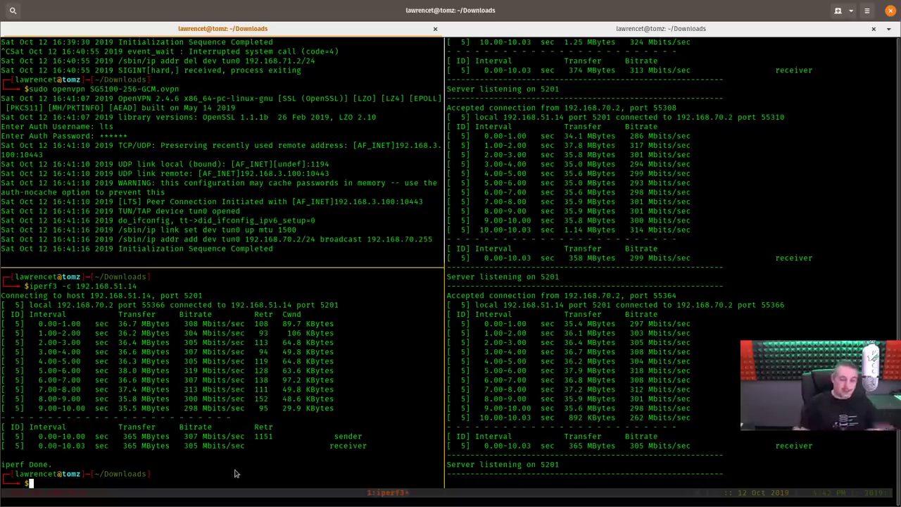
click(248, 166)
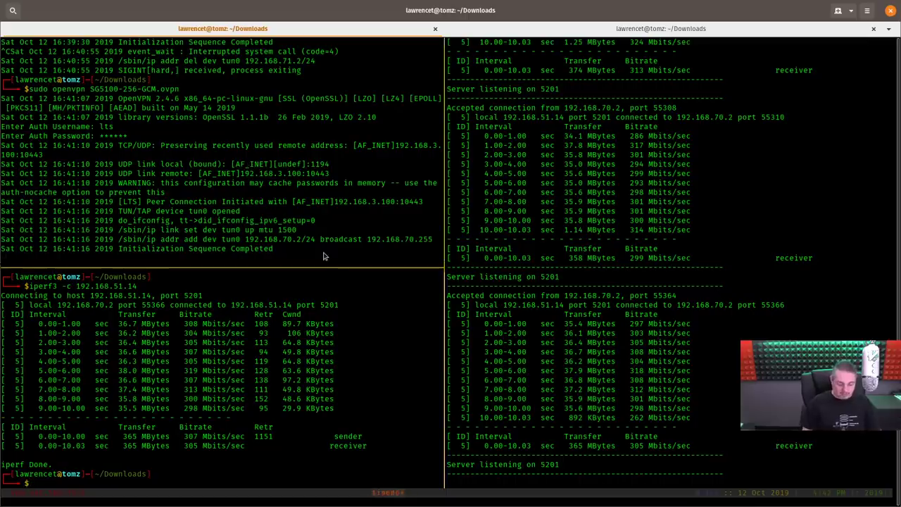
key(ctrl+c)
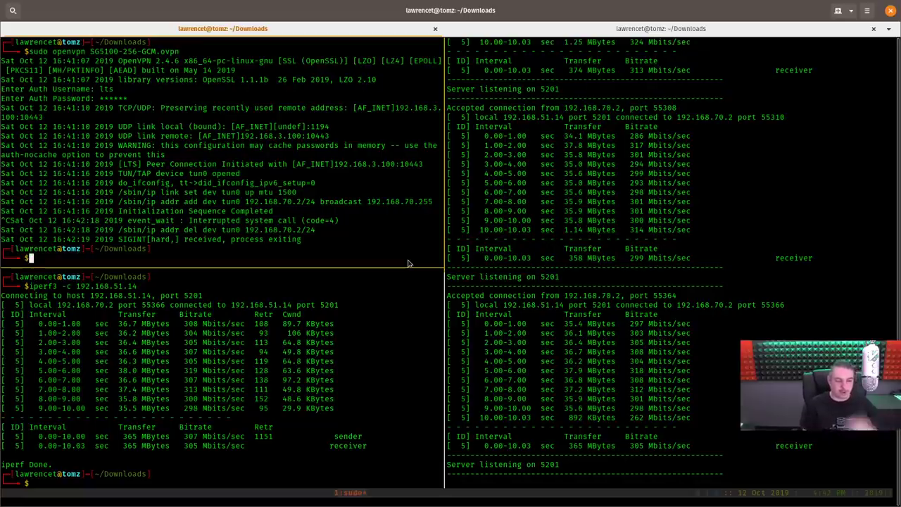
Connect with SG5100-128-GCM.ovpn and run iperf3 to 192.168.51.14, reaching about 336 Mbits/sec.
key(Up)
key(BackSpace)
key(BackSpace)
key(BackSpace)
key(BackSpace)
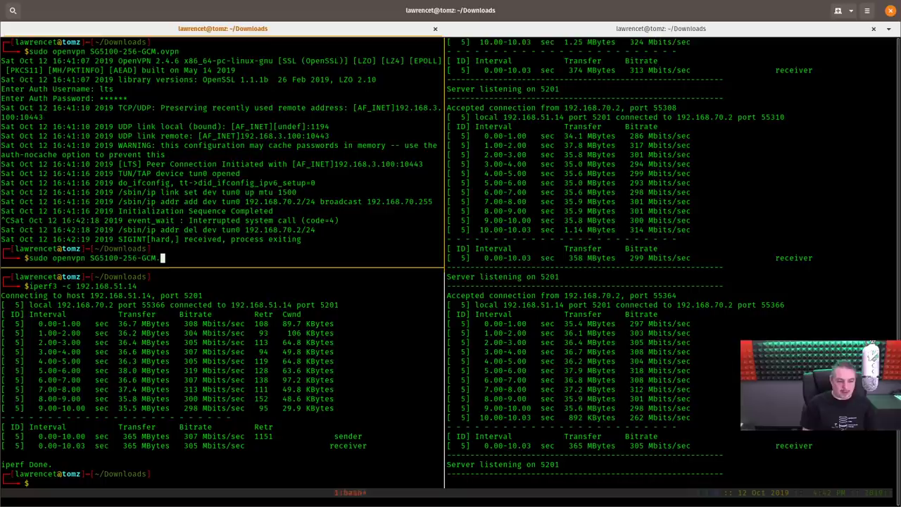
key(BackSpace)
key(BackSpace)
key(BackSpace)
key(BackSpace)
key(BackSpace)
key(BackSpace)
key(BackSpace)
key(BackSpace)
text(128-G)
key(Tab)
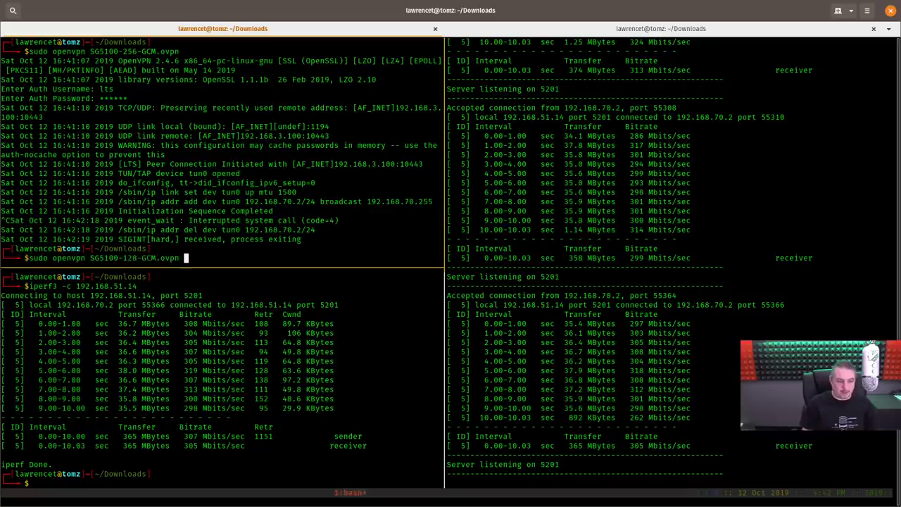
key(Return)
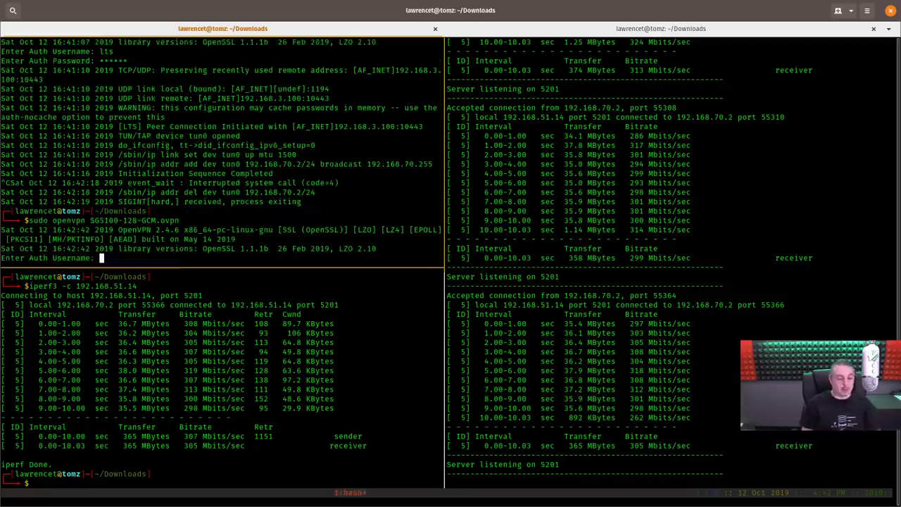
text(lts)
key(Return)
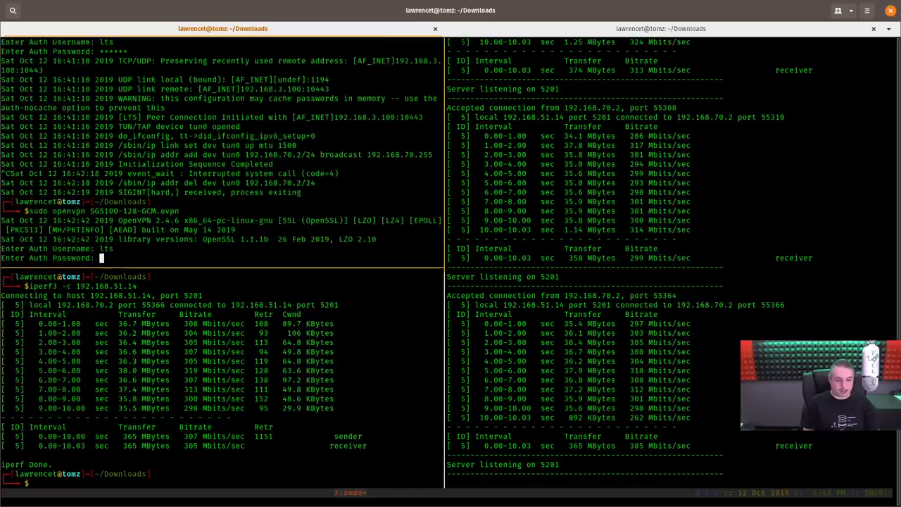
text(*****)
key(Return)
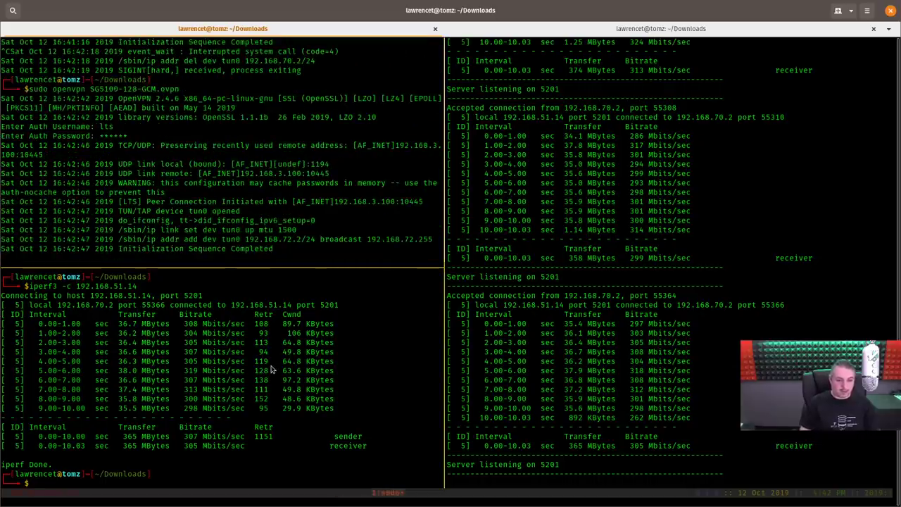
key(Up)
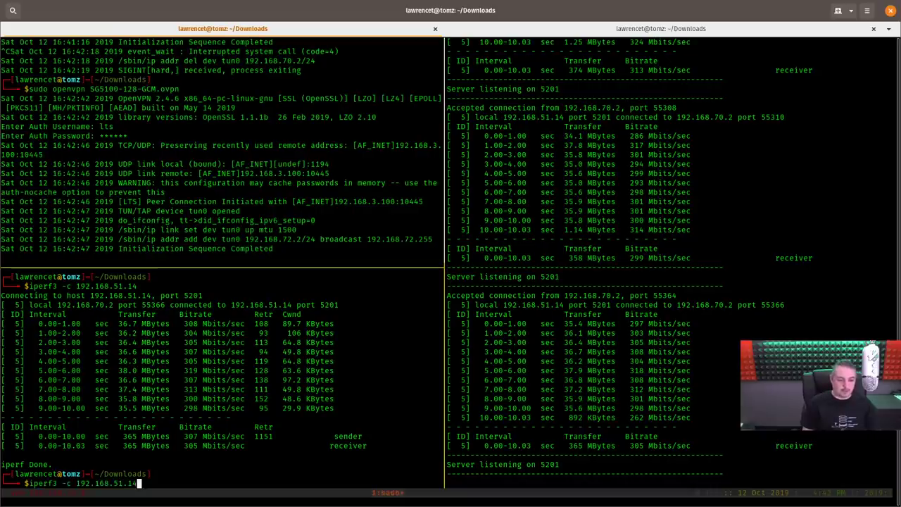
key(Return)
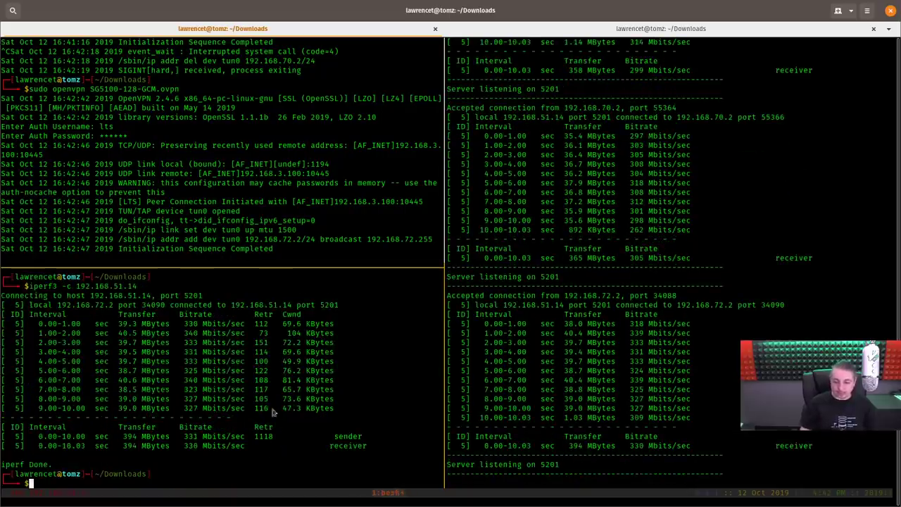
Rerun iperf3 -c 192.168.51.14 over the 128-GCM tunnel, reaching about 330 Mbits/sec.
key(Up)
key(Return)
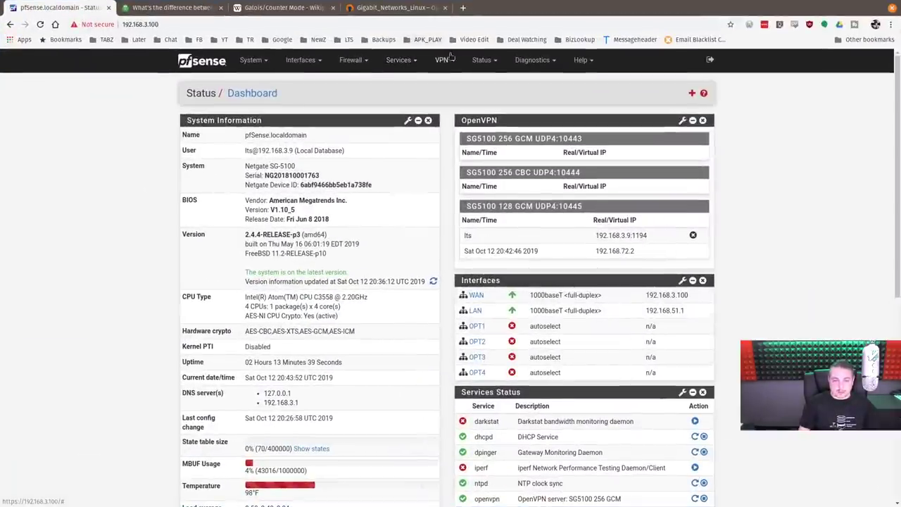
Open the SG5100 256 GCM server's edit page from VPN > OpenVPN.
click(444, 60)
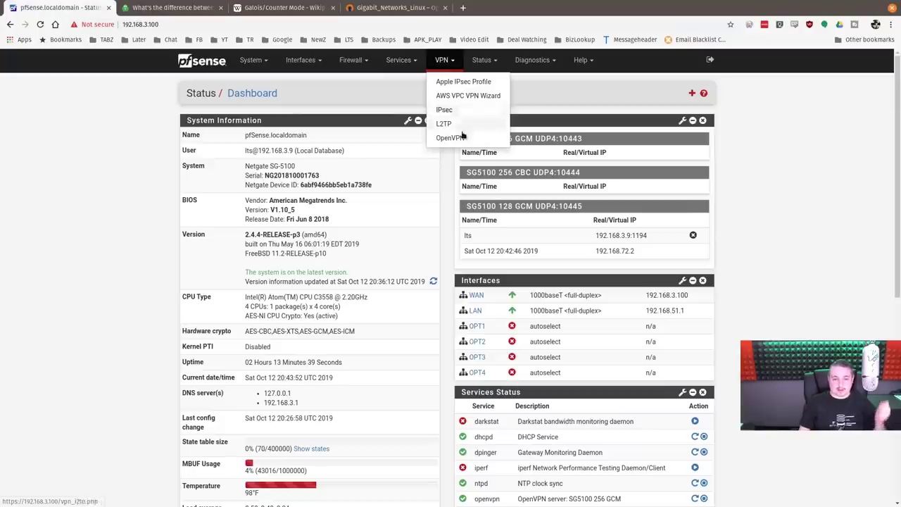
click(450, 138)
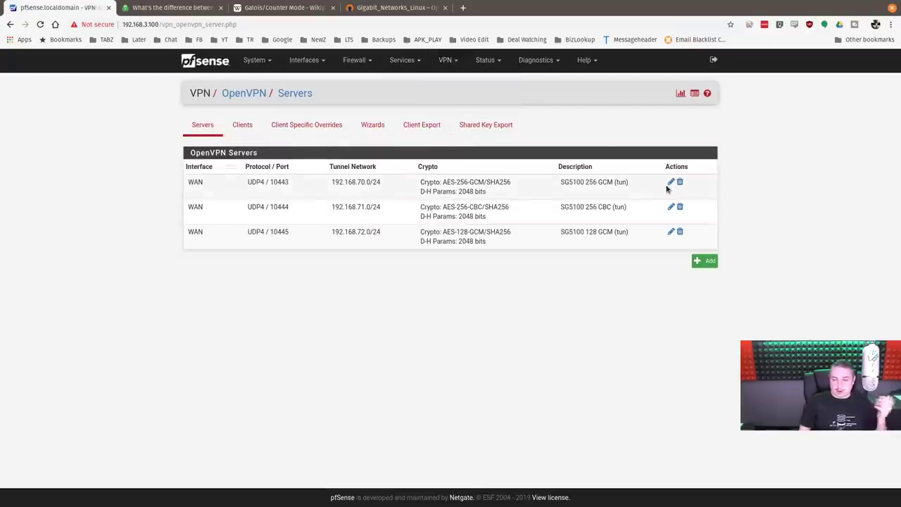
click(673, 182)
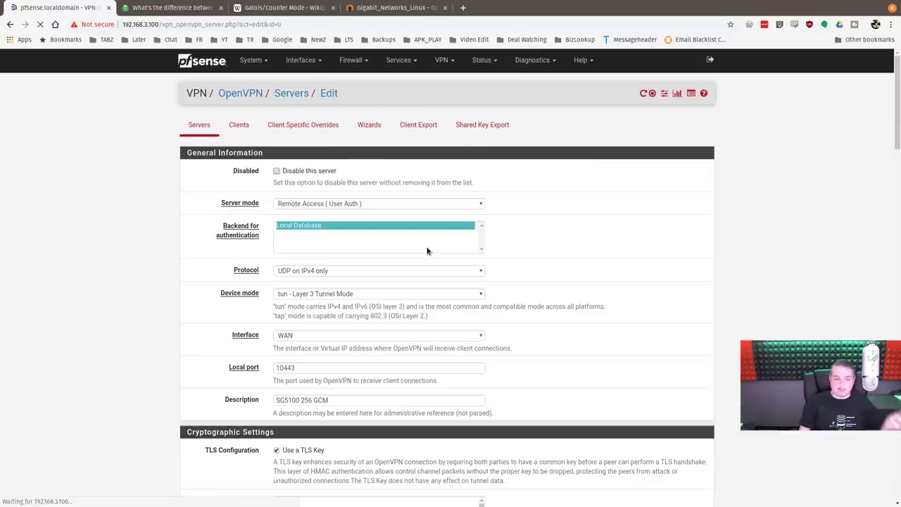
scroll(425, 250, down, 3)
scroll(284, 266, down, 2)
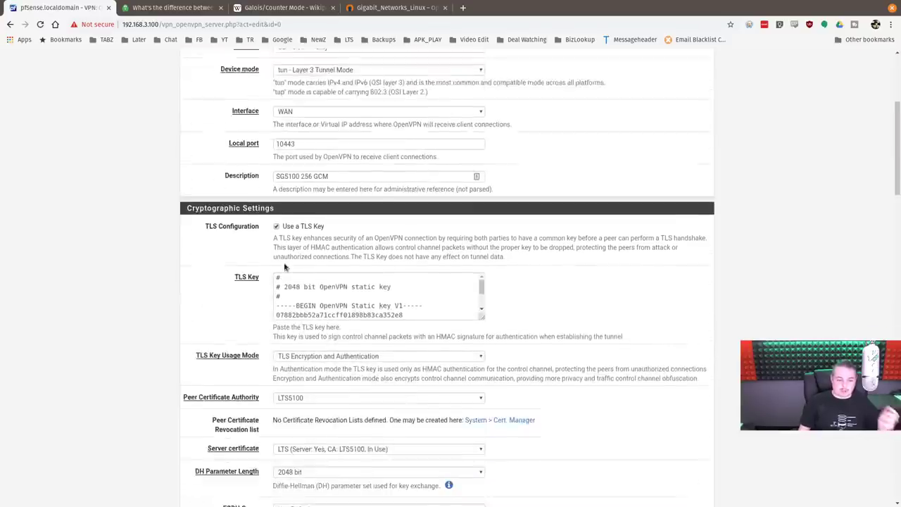
scroll(317, 212, down, 1)
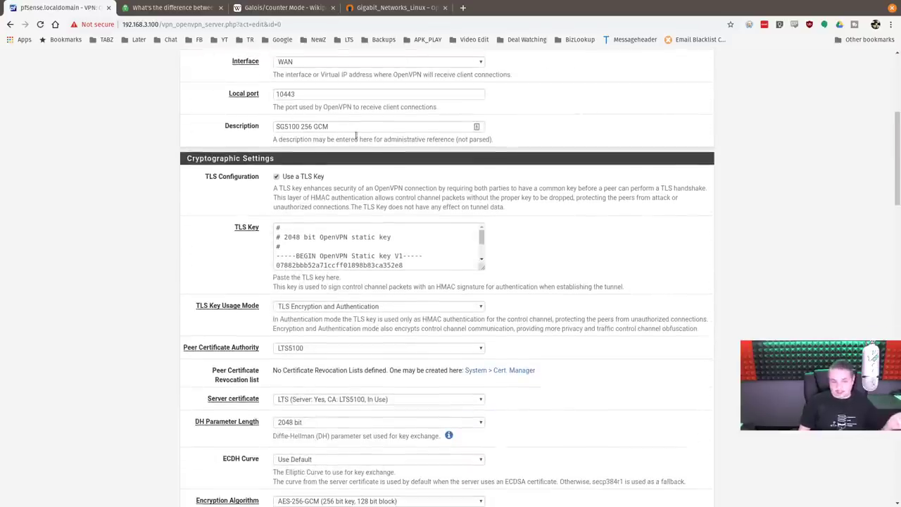
scroll(262, 214, down, 2)
scroll(262, 215, down, 1)
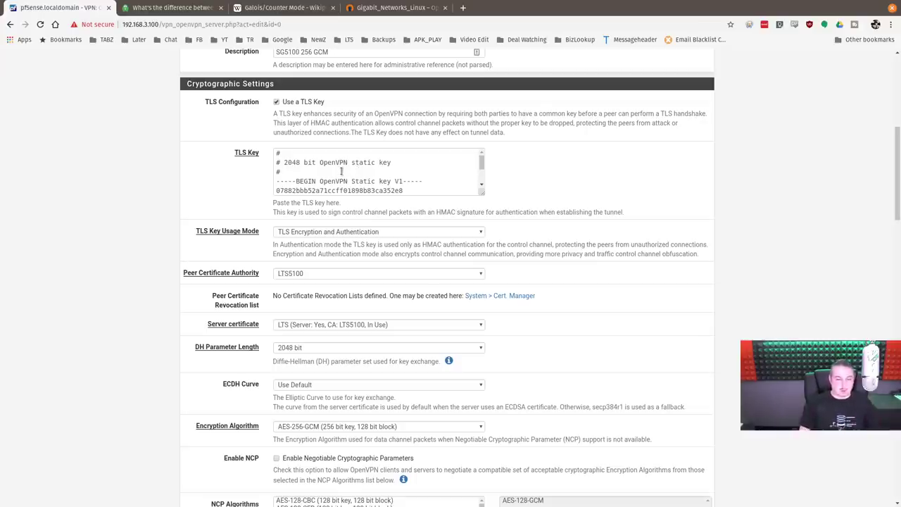
scroll(255, 220, down, 2)
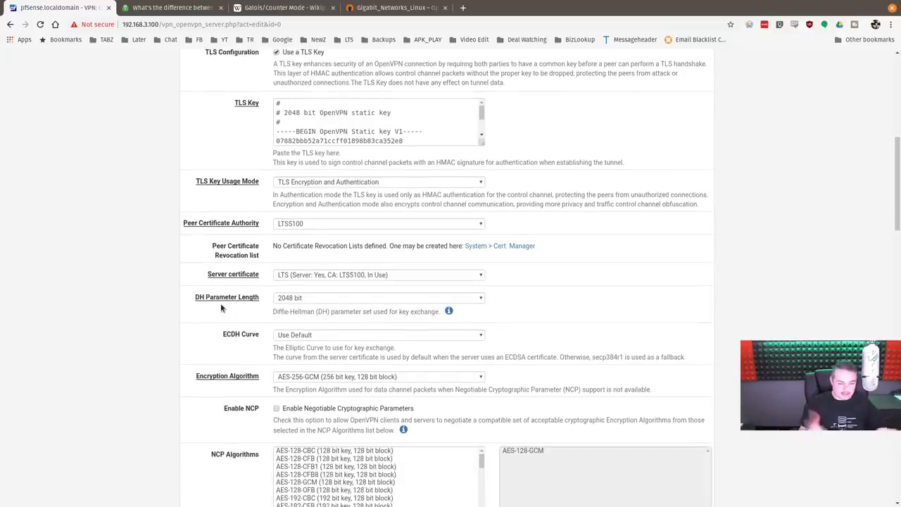
scroll(221, 308, down, 3)
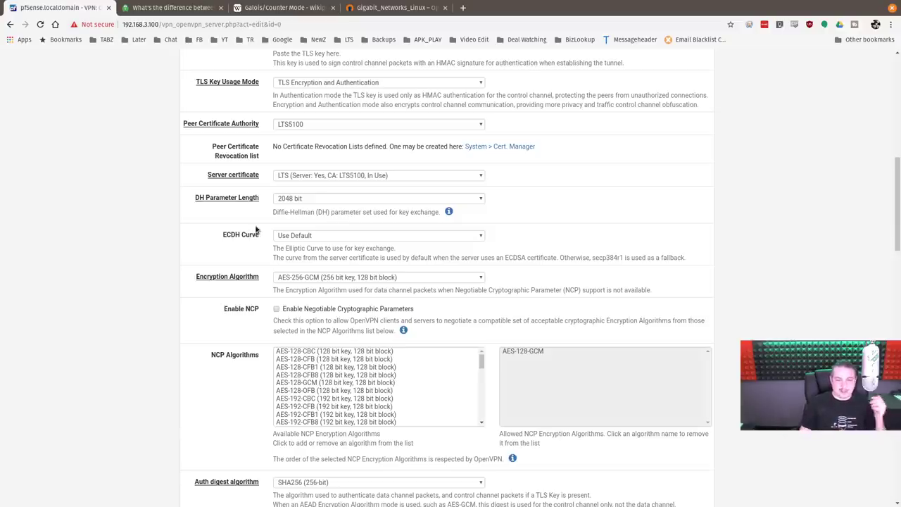
scroll(256, 231, down, 3)
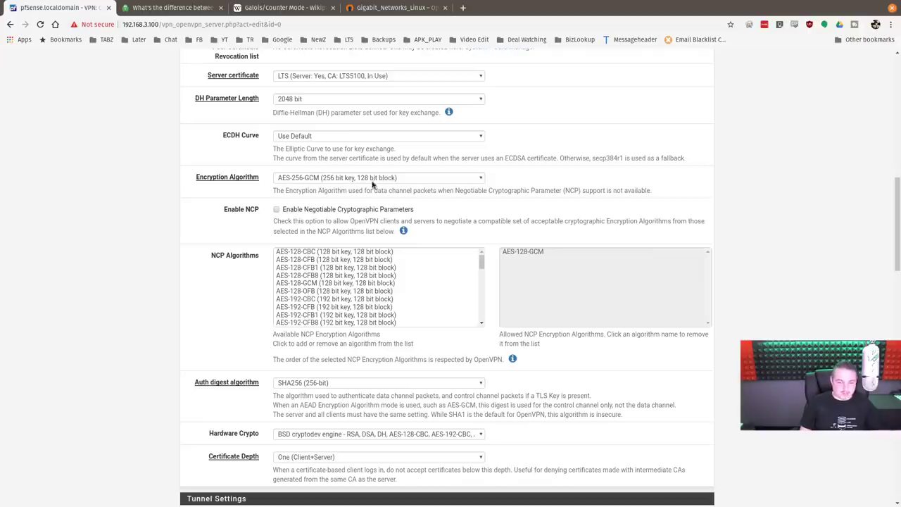
click(474, 180)
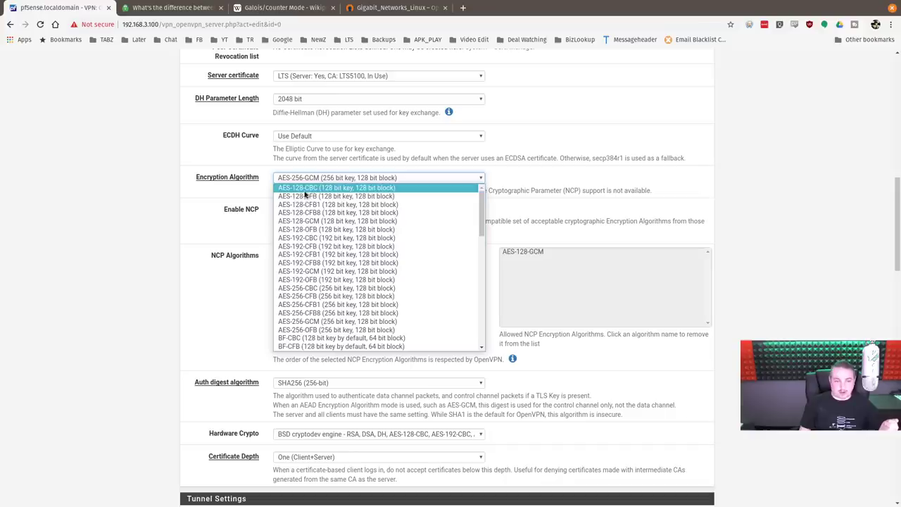
scroll(324, 261, down, 2)
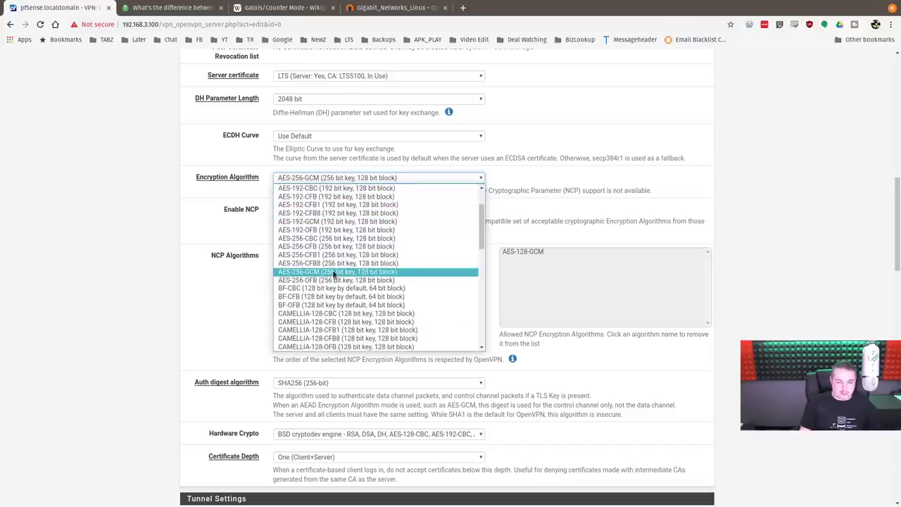
scroll(333, 275, down, 5)
scroll(336, 278, down, 5)
scroll(339, 282, down, 3)
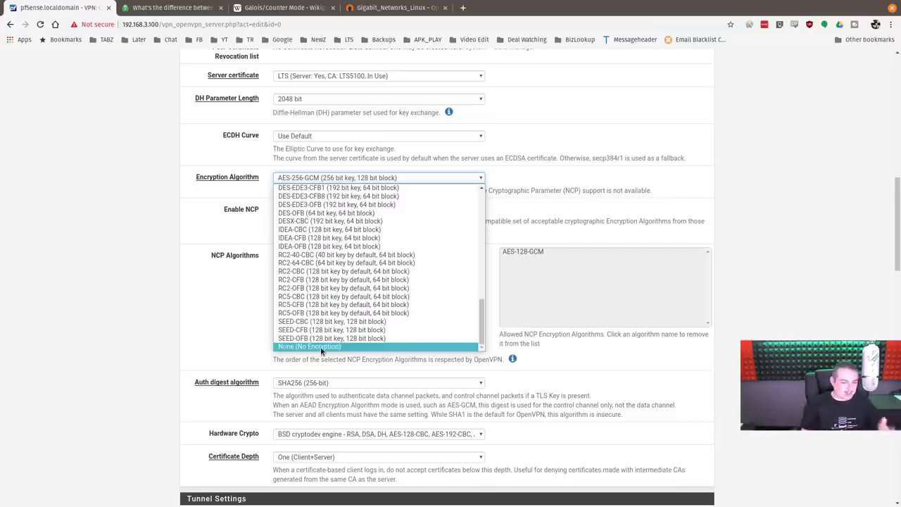
scroll(422, 281, up, 3)
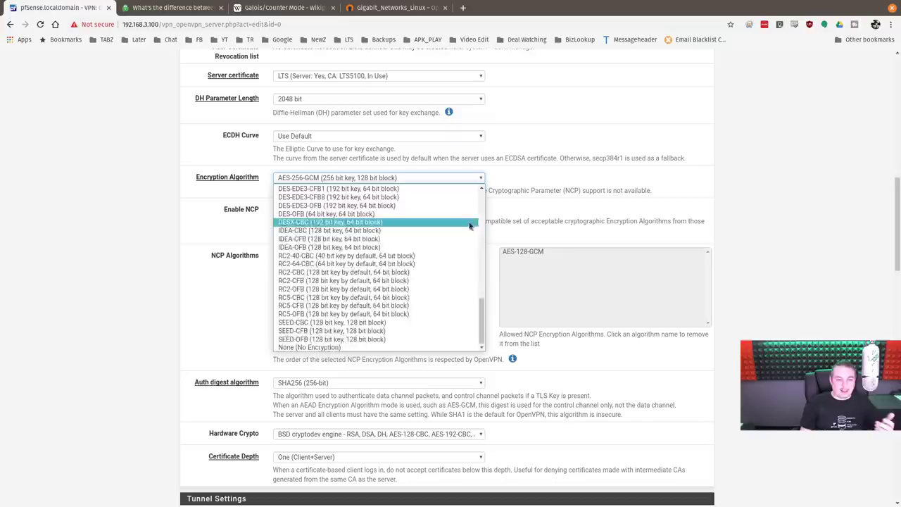
scroll(451, 240, up, 4)
scroll(470, 225, up, 3)
scroll(471, 226, up, 4)
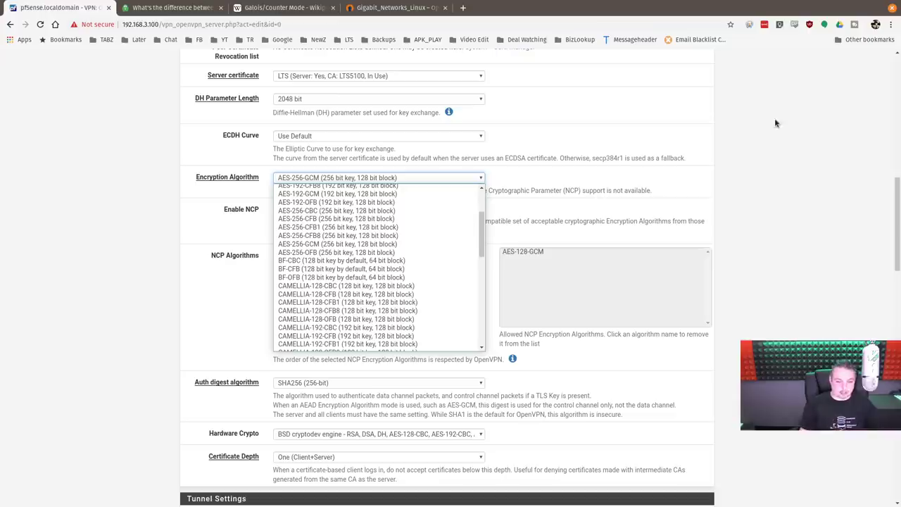
click(725, 154)
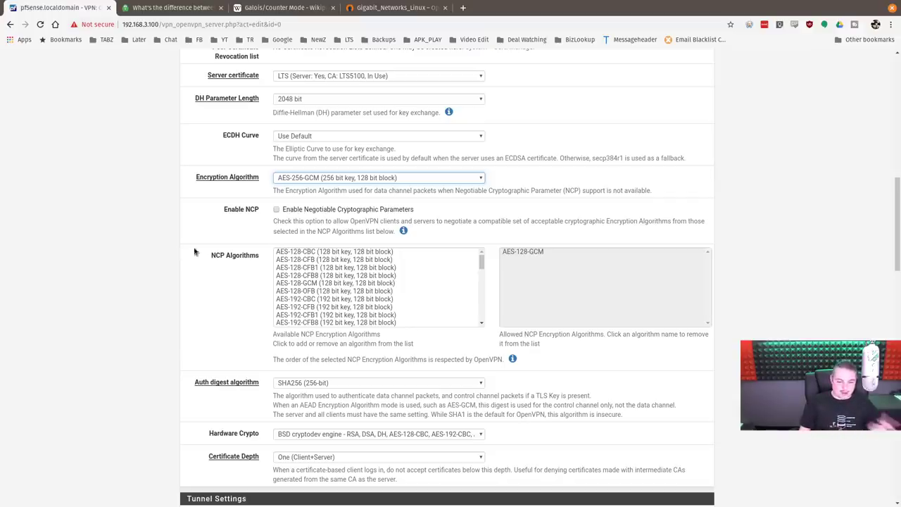
scroll(244, 254, down, 3)
scroll(244, 254, down, 3)
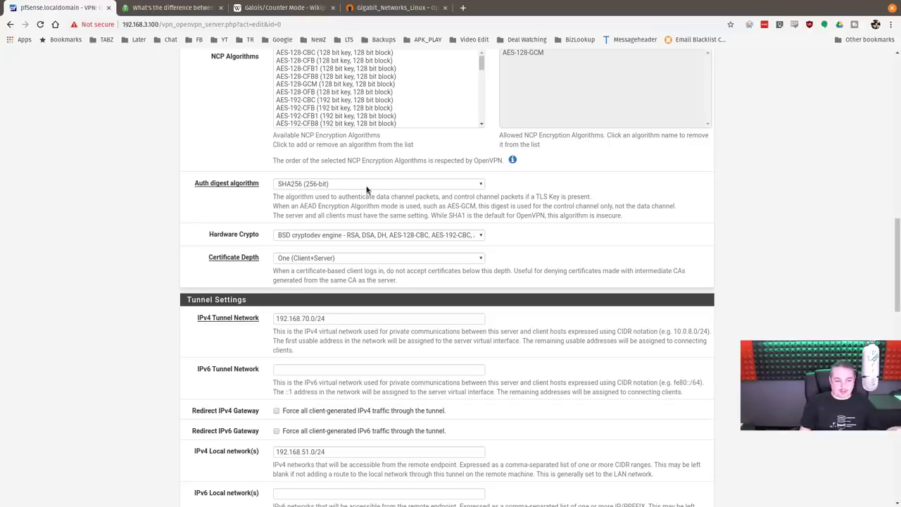
scroll(359, 206, down, 5)
scroll(359, 206, down, 5)
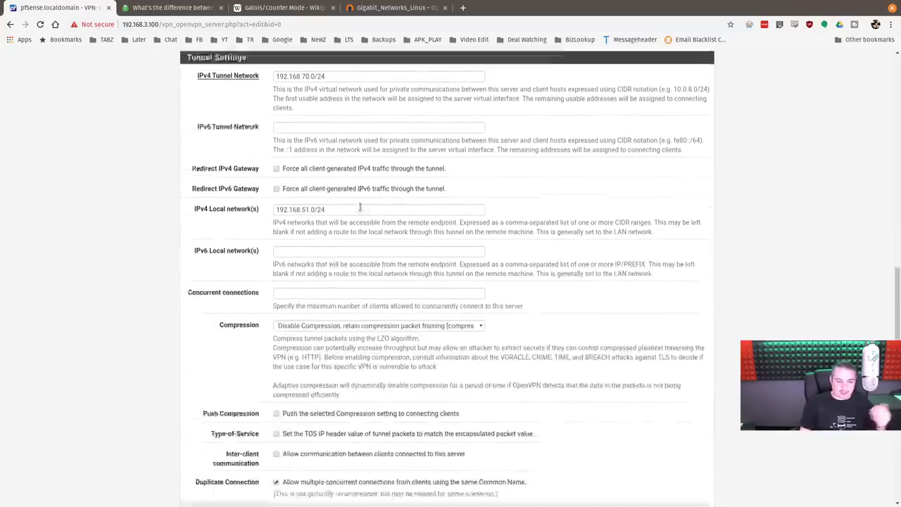
scroll(359, 206, down, 5)
scroll(360, 207, down, 5)
scroll(359, 206, down, 5)
scroll(359, 207, down, 3)
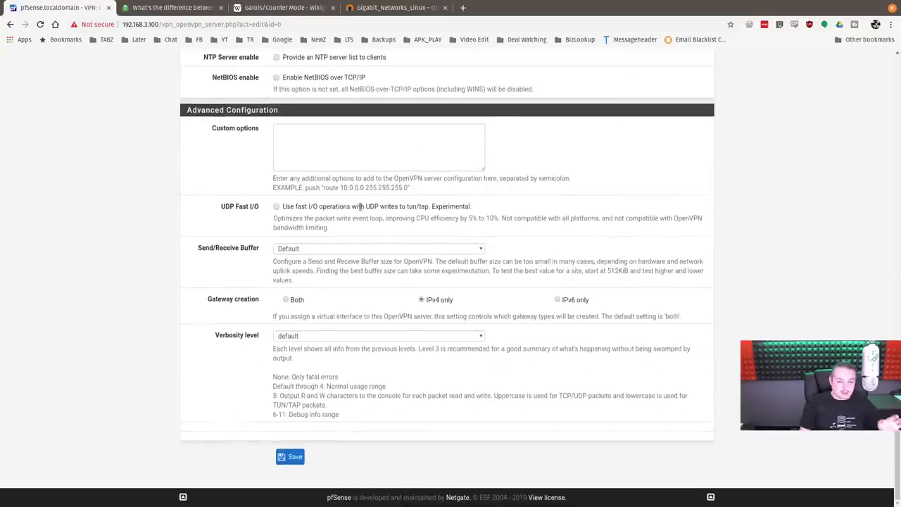
click(277, 208)
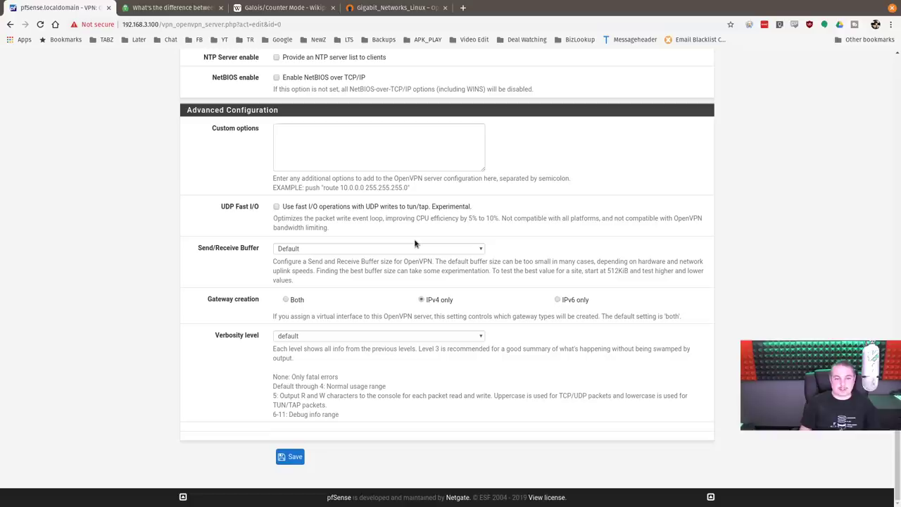
scroll(415, 244, up, 5)
scroll(415, 244, up, 5)
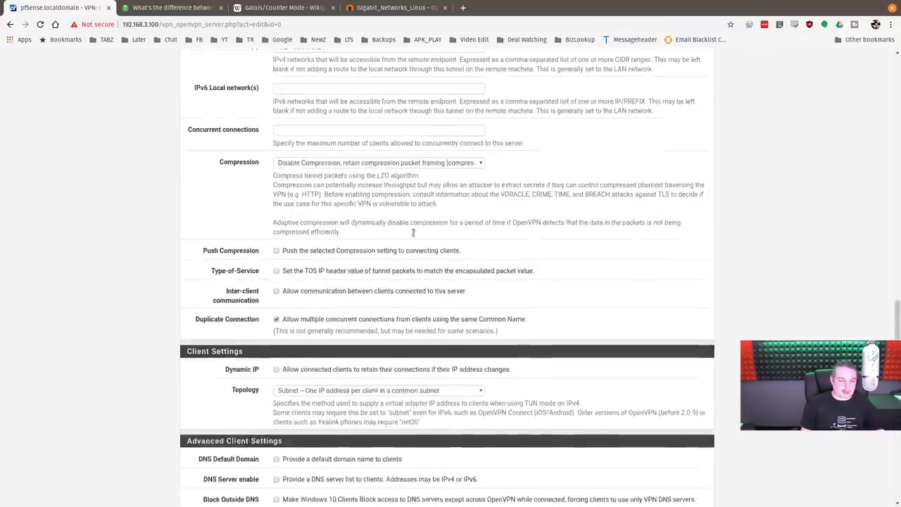
scroll(415, 244, up, 5)
scroll(415, 244, up, 5)
scroll(414, 232, up, 5)
scroll(415, 232, up, 5)
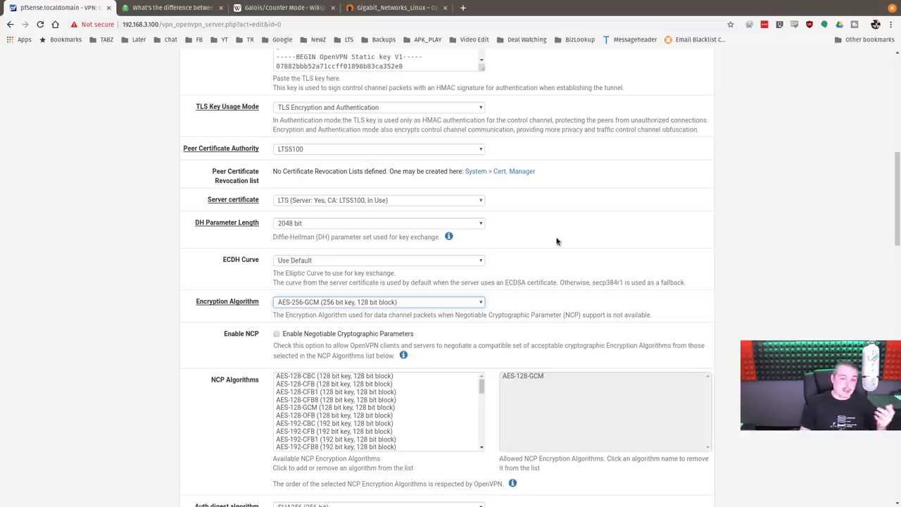
scroll(557, 242, up, 10)
scroll(556, 242, up, 5)
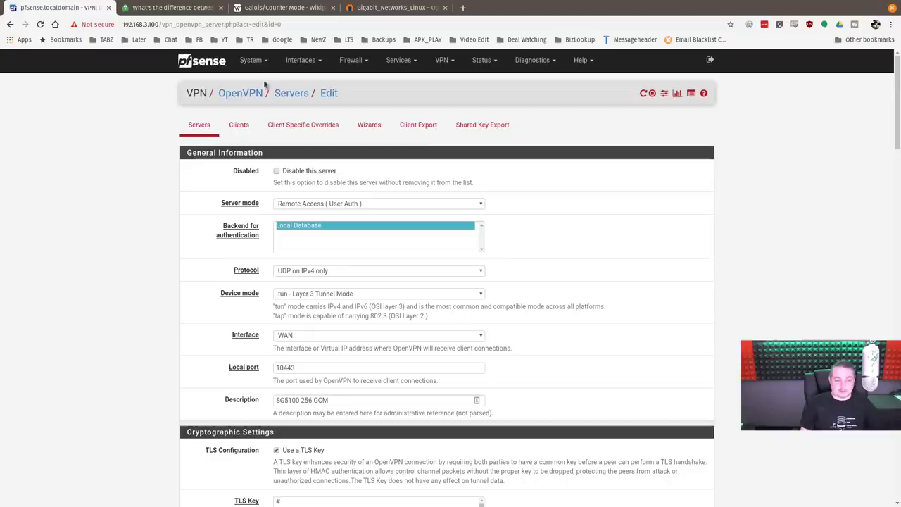
Return to the pfSense Status / Dashboard and bring up the window overview.
click(202, 61)
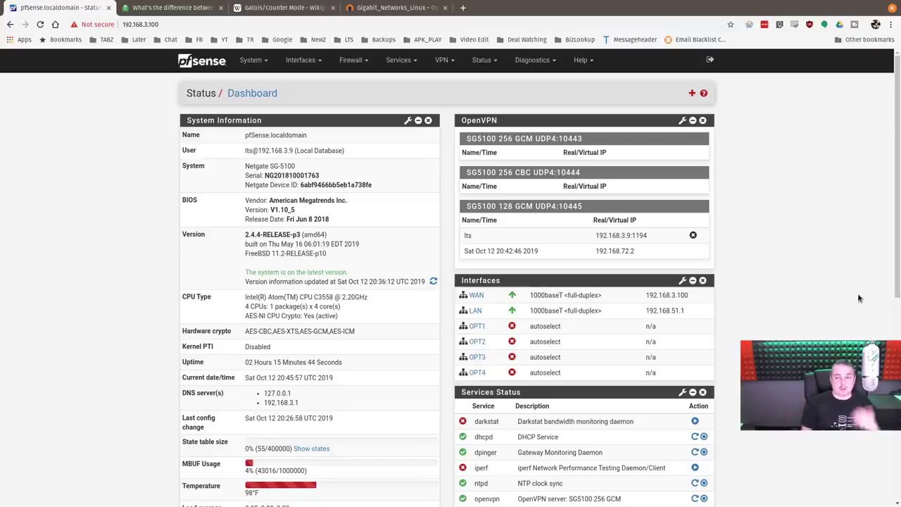
key(super)
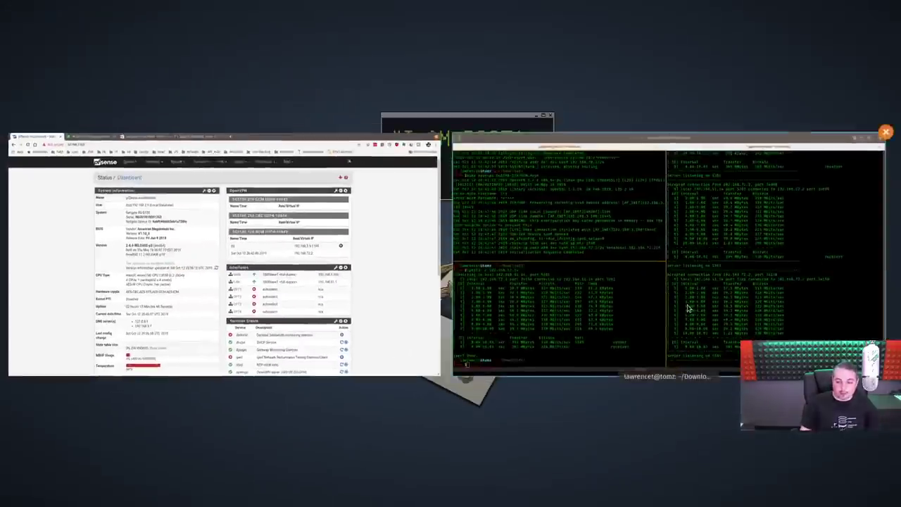
Review the roughly 330 Mbits/sec 128-GCM iperf3 results in the tmux terminal.
click(688, 307)
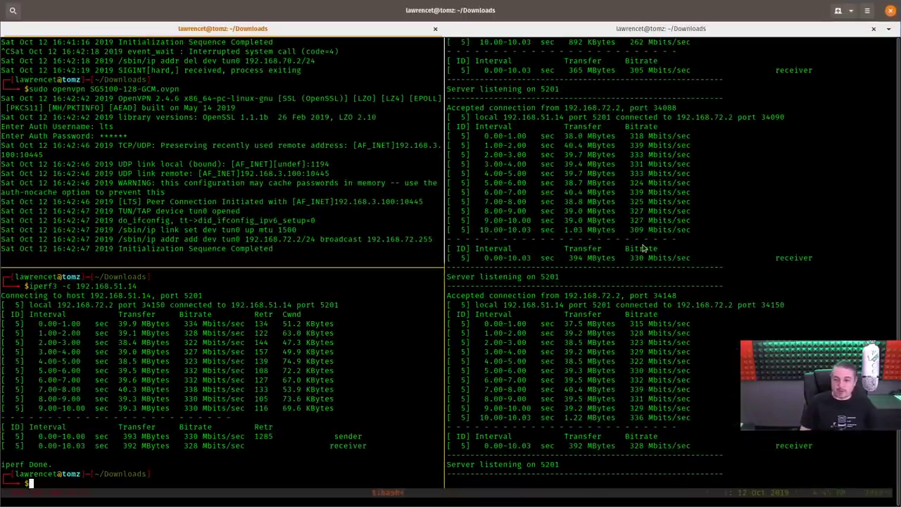
scroll(640, 211, up, 5)
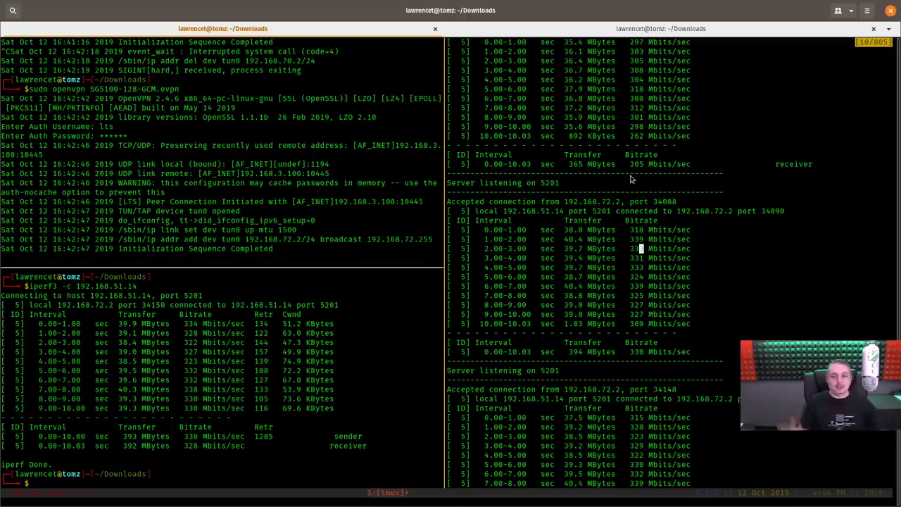
key(super)
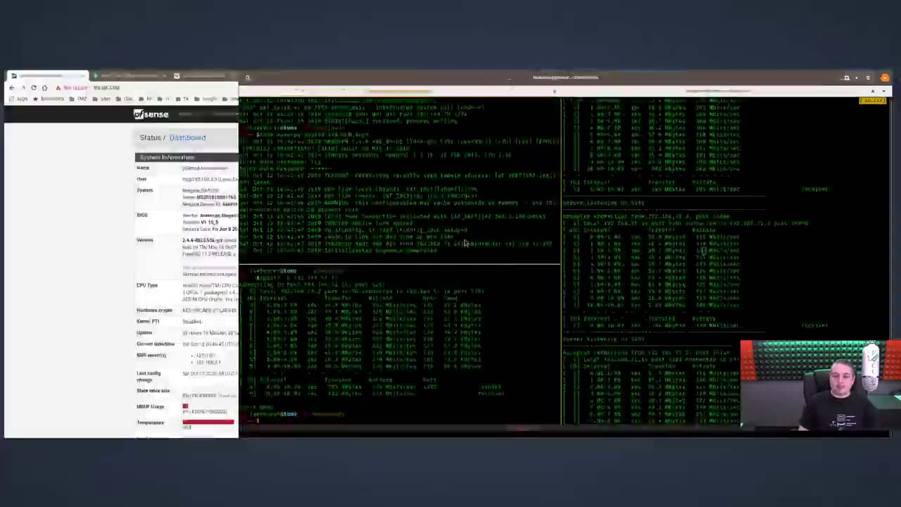
Switch to Chrome and view the Wikipedia Galois/Counter Mode article.
click(261, 200)
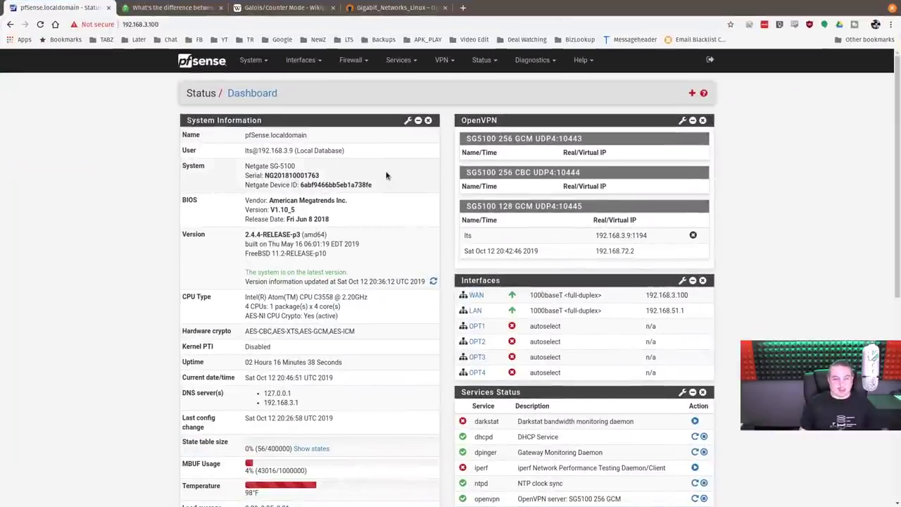
click(282, 7)
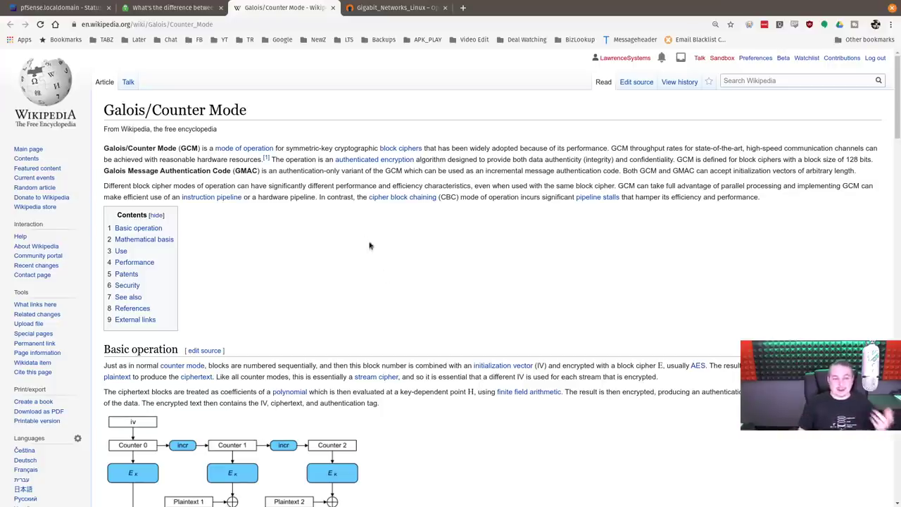
Show the PIA AES-CBC vs AES-GCM article and highlight both cipher names in its title.
click(166, 7)
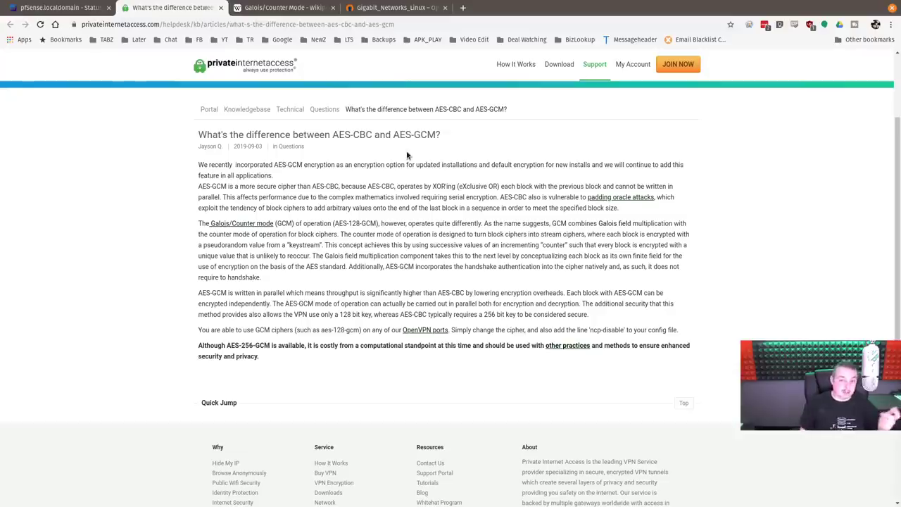
drag(394, 134, 437, 135)
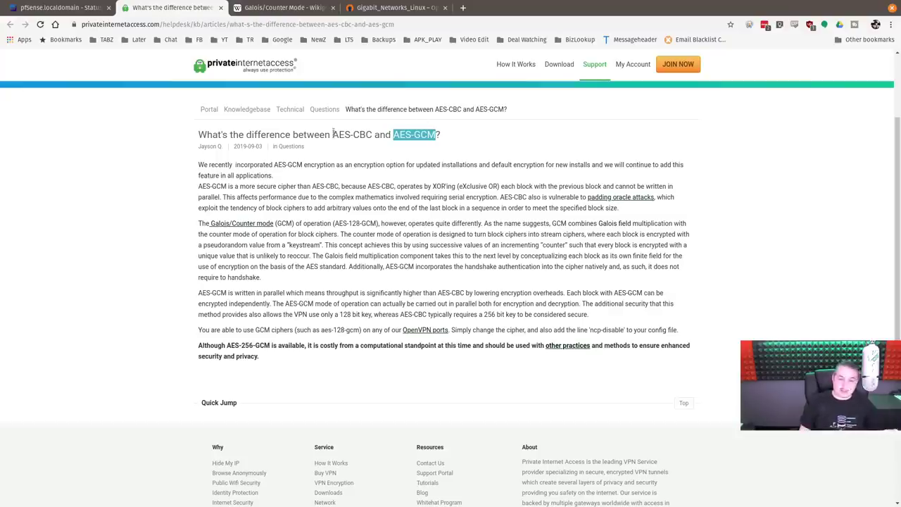
drag(333, 135, 372, 135)
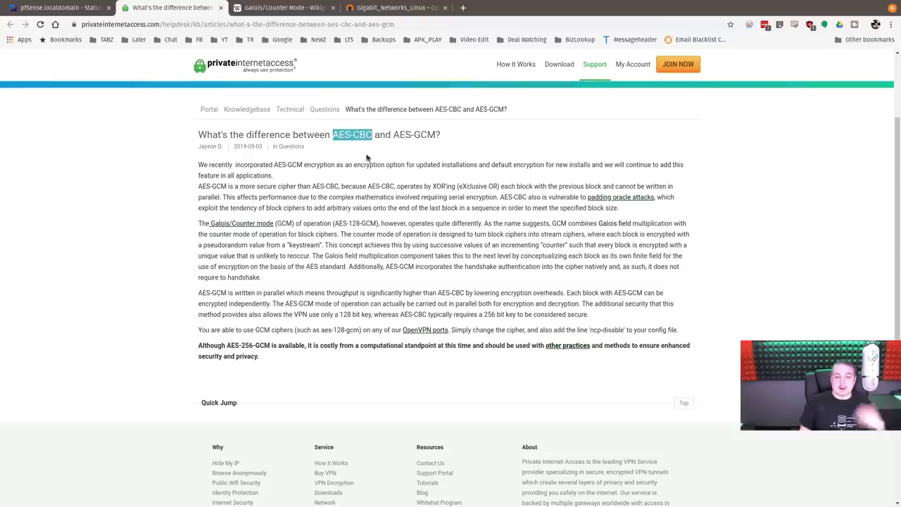
Back in pfSense, open the 256 GCM server on port 10443 for editing.
key(ctrl+1)
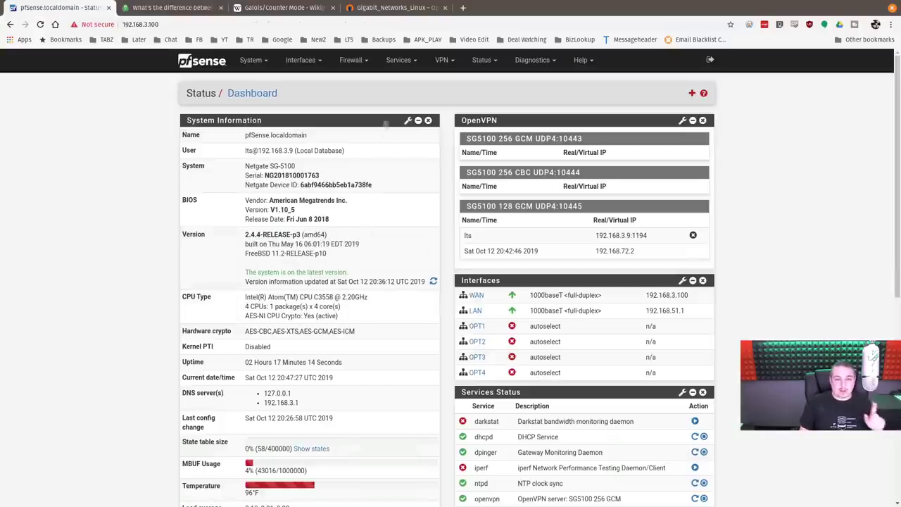
click(399, 59)
click(444, 60)
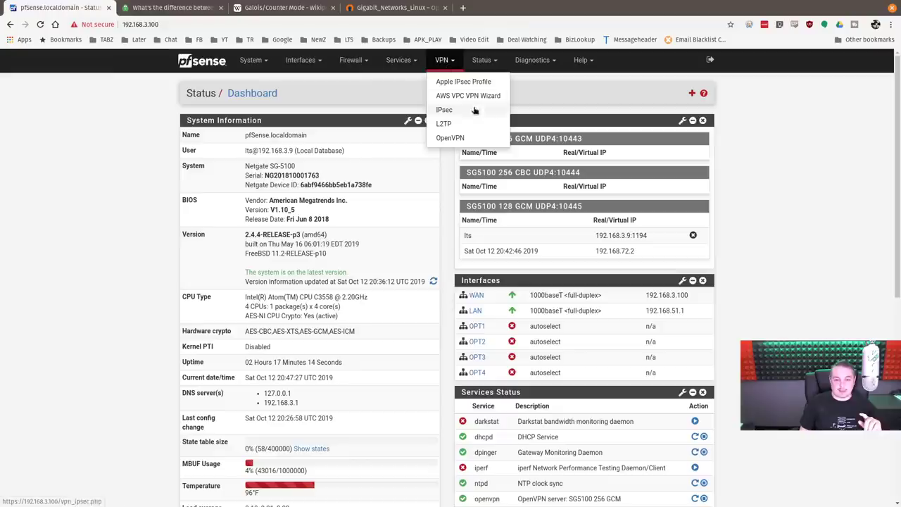
click(446, 121)
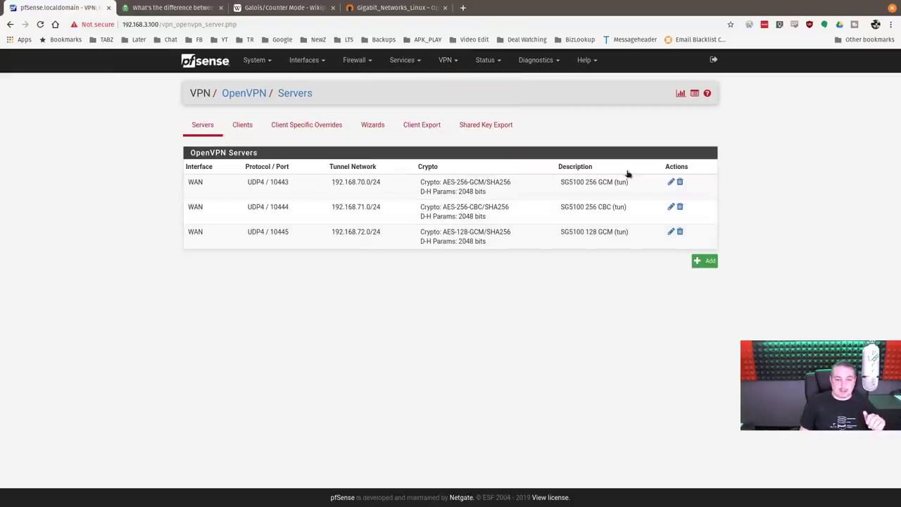
click(670, 181)
scroll(345, 324, down, 1)
scroll(345, 325, down, 5)
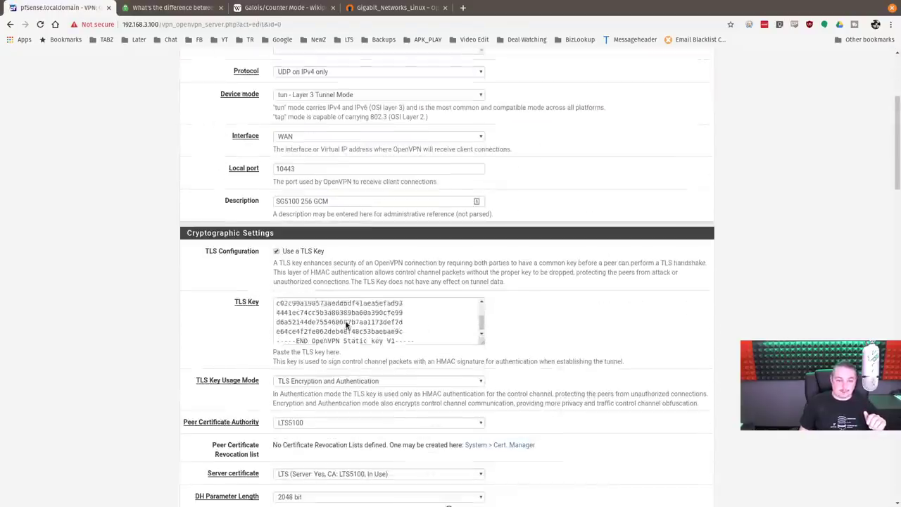
scroll(346, 324, down, 3)
scroll(166, 267, down, 3)
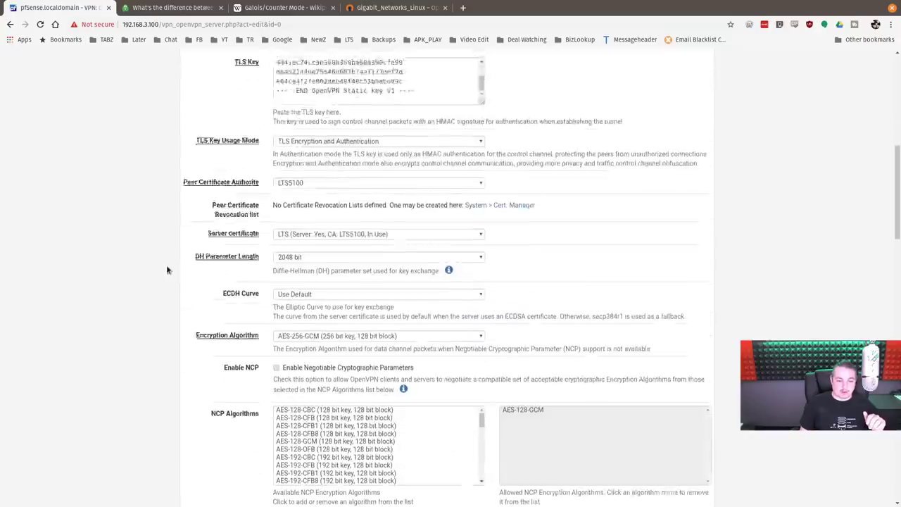
scroll(141, 240, down, 3)
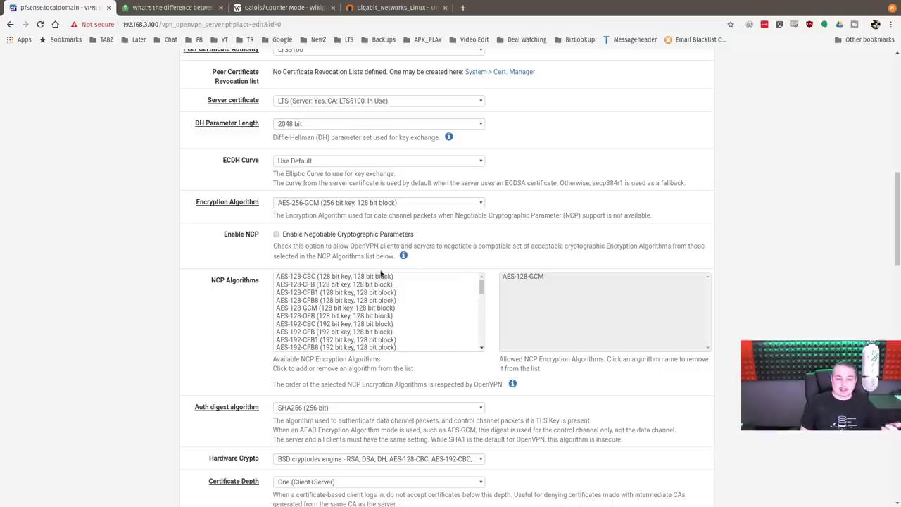
scroll(380, 317, down, 5)
scroll(380, 317, down, 5)
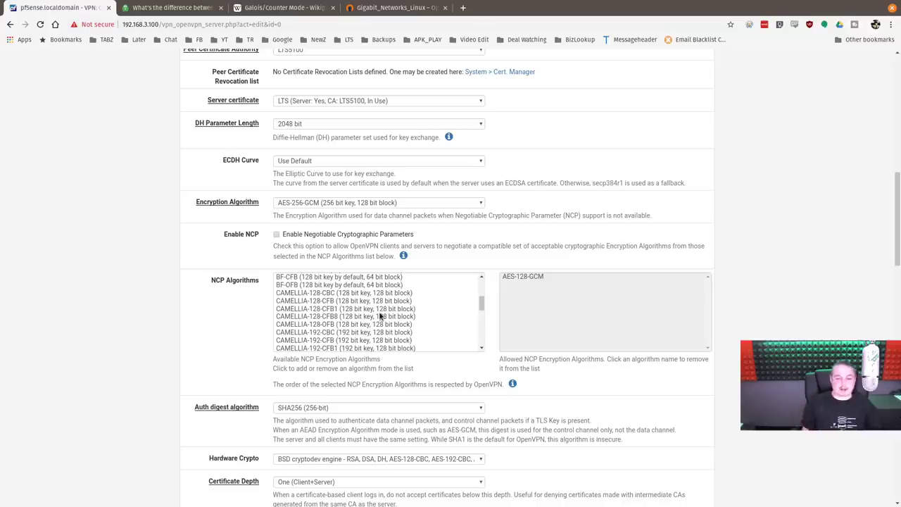
scroll(380, 316, up, 5)
scroll(380, 316, up, 3)
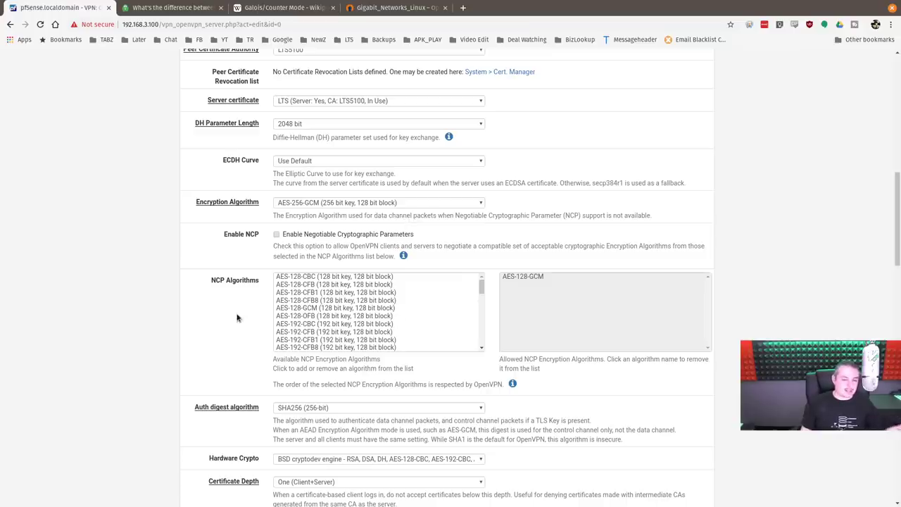
scroll(345, 296, down, 5)
scroll(345, 295, up, 2)
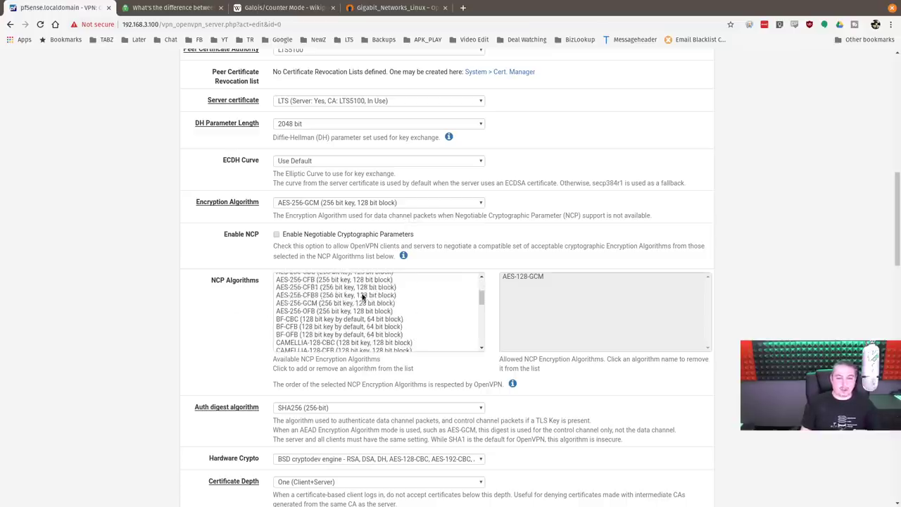
Add and remove NCP Algorithms entries, ending with a Blowfish cipher added.
click(336, 295)
click(378, 295)
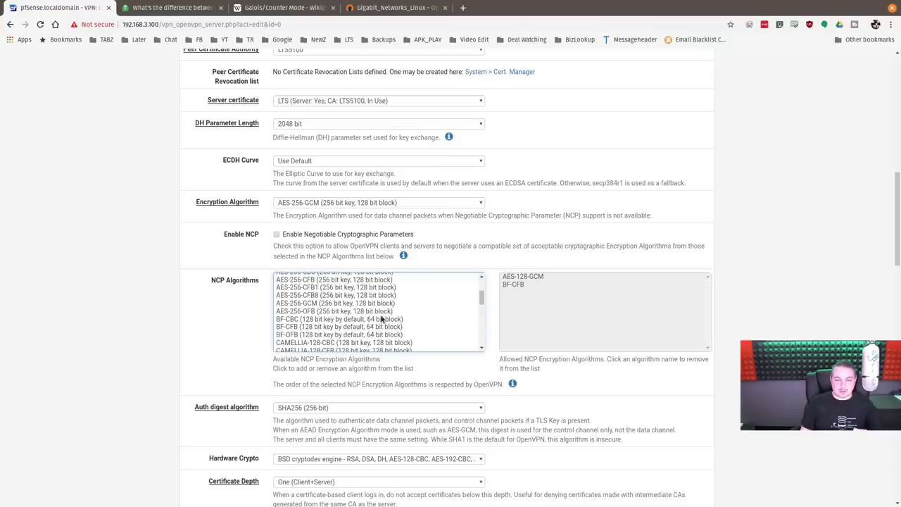
click(380, 320)
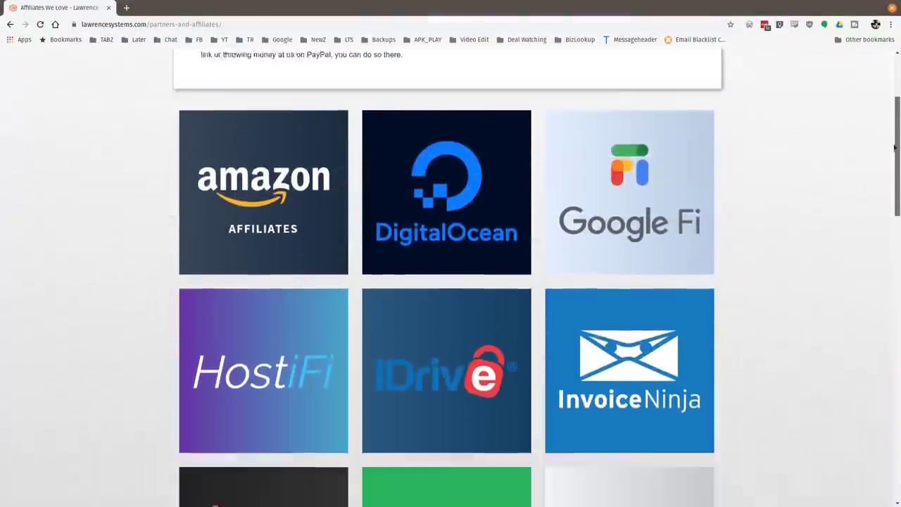
drag(892, 176, 886, 268)
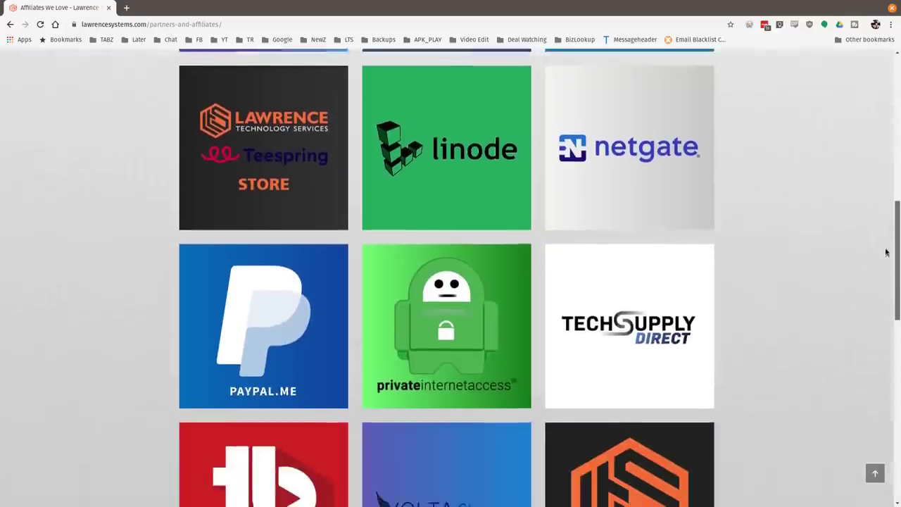